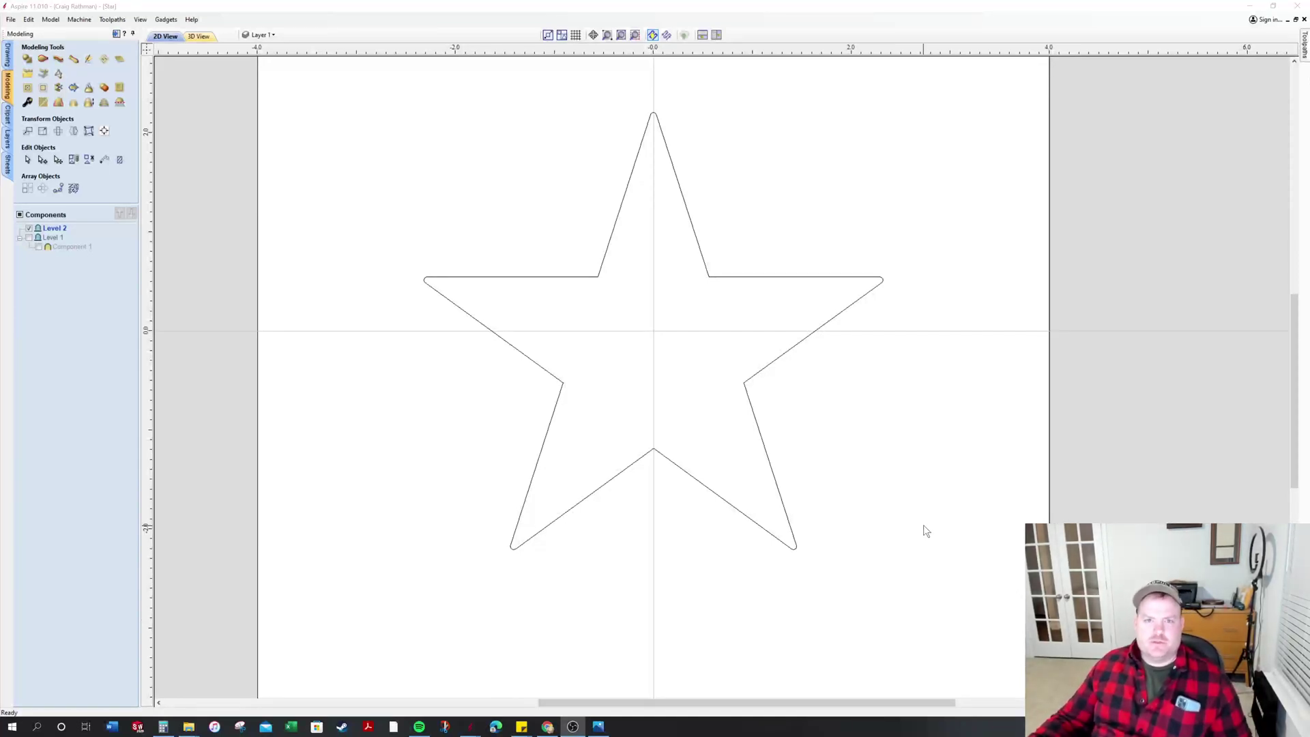
Bring up the Aspire taskbar previews to reach the Senior Pilot Wings model
mouse_move(478, 725)
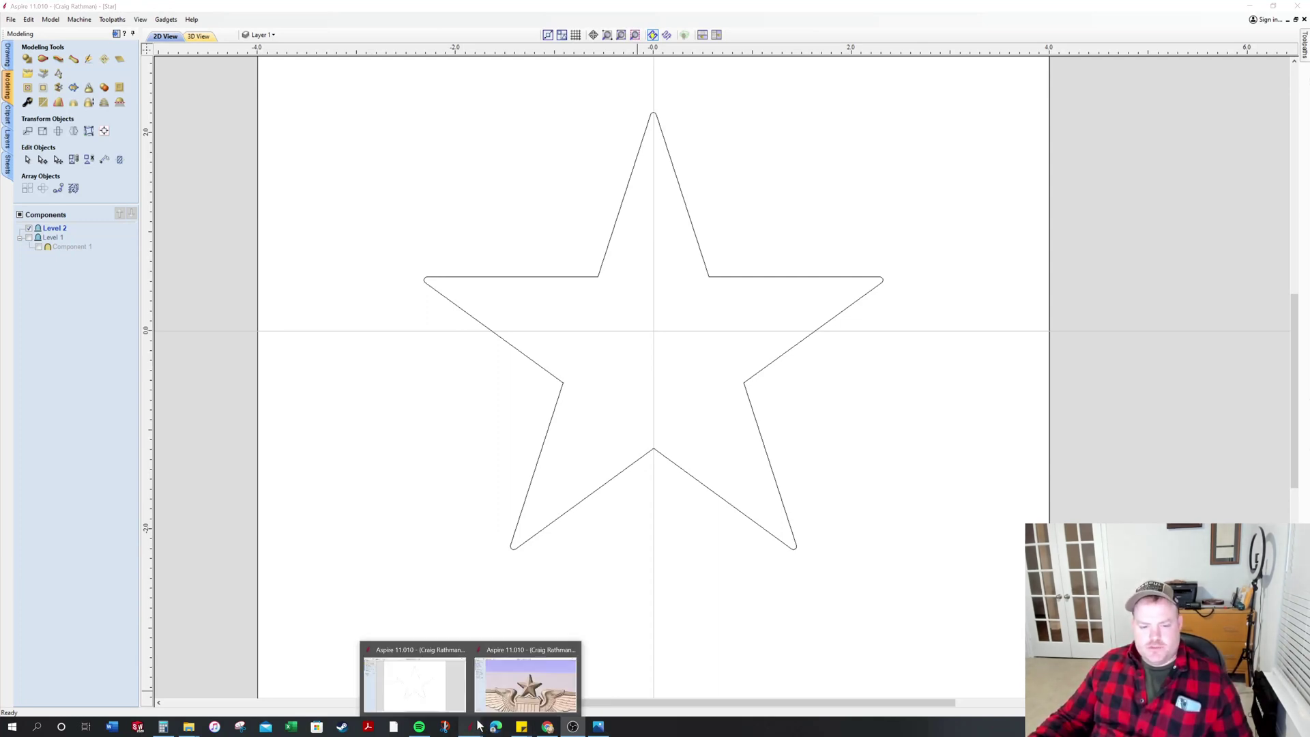
Switch to the finished pilot wings model and orbit and zoom to view the carved star
click(497, 694)
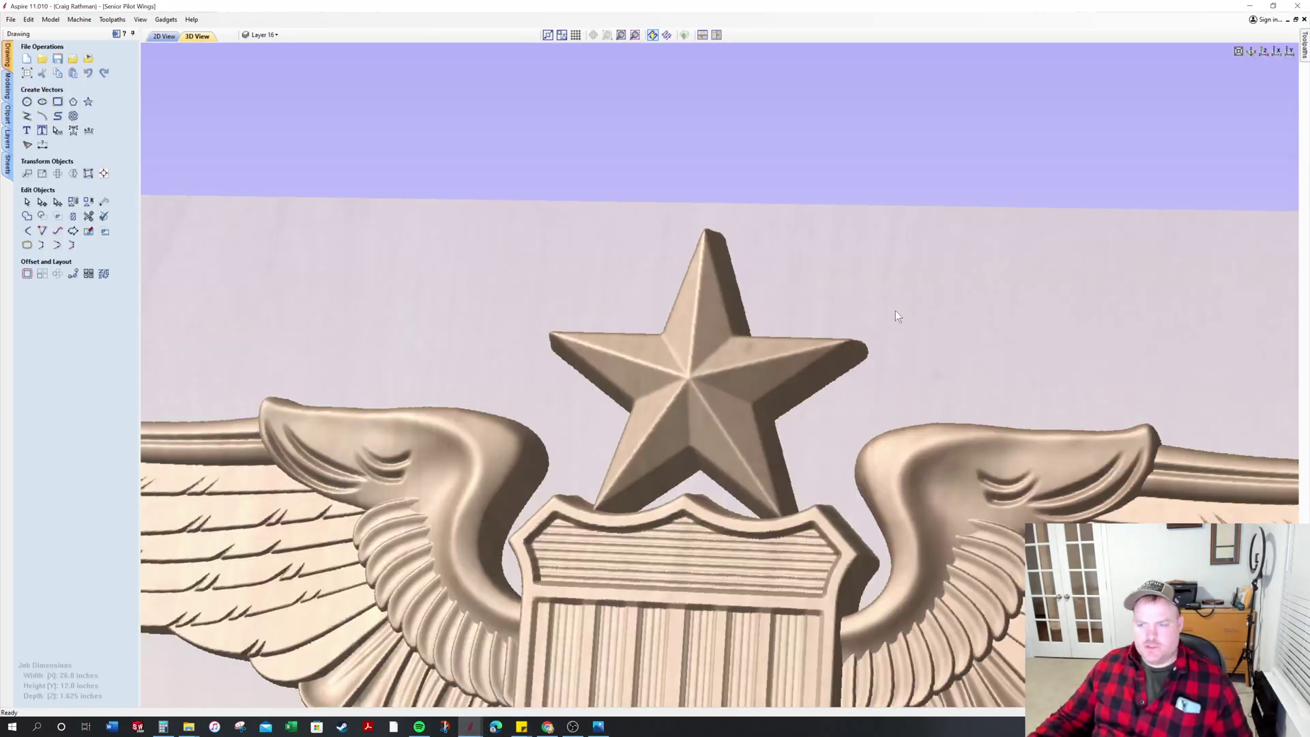
scroll(714, 519, down, 10)
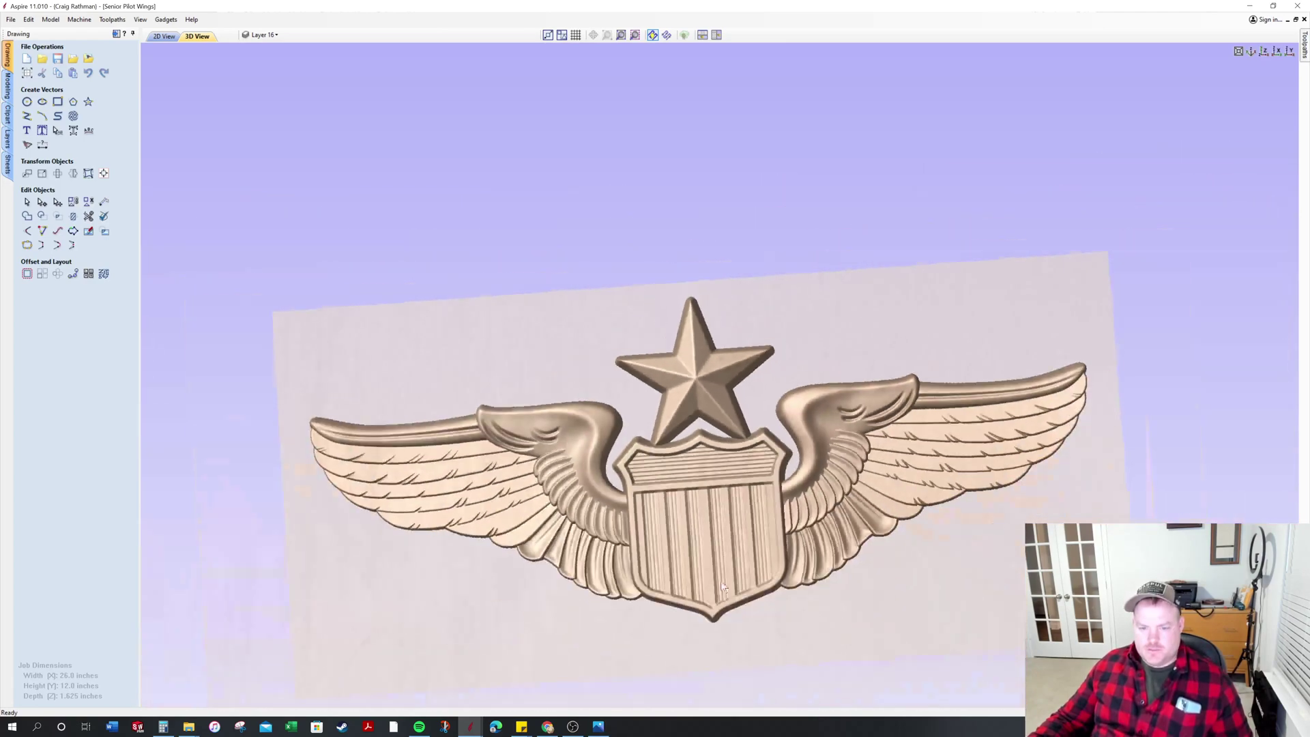
drag(722, 587, 802, 477)
scroll(763, 505, up, 6)
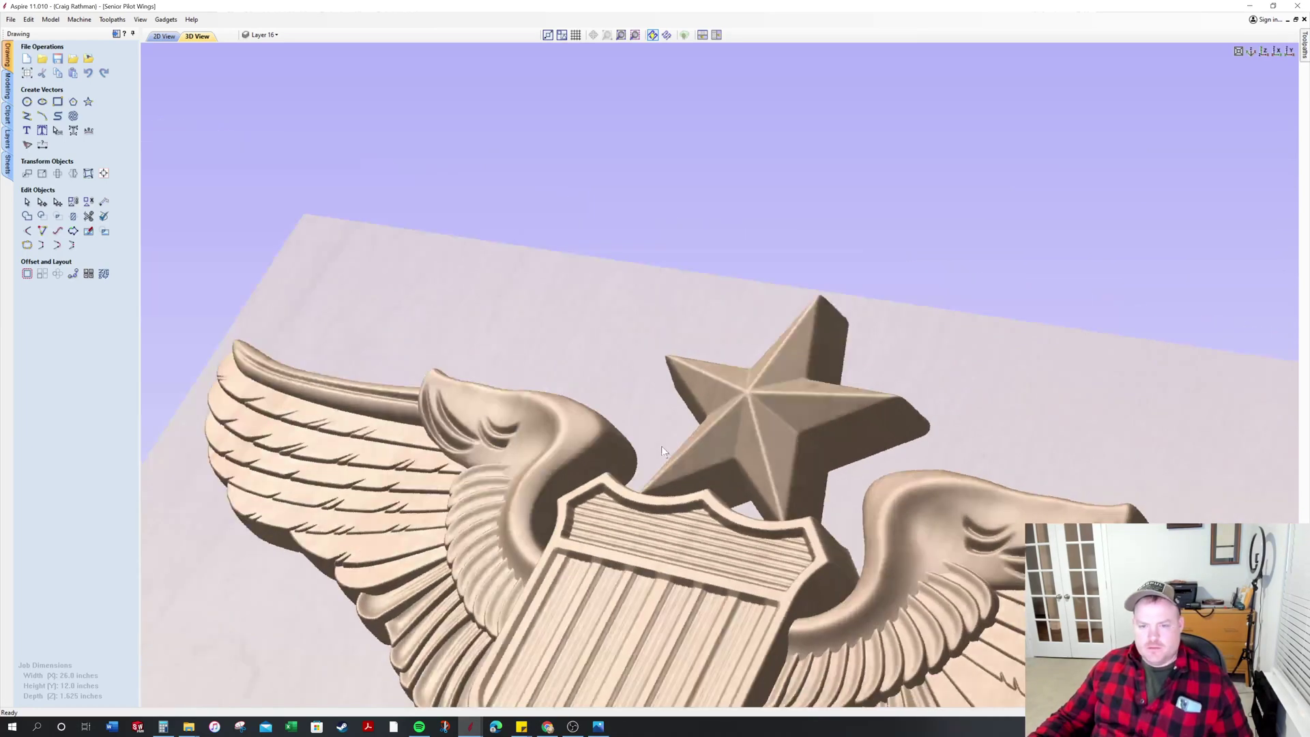
drag(661, 448, 725, 373)
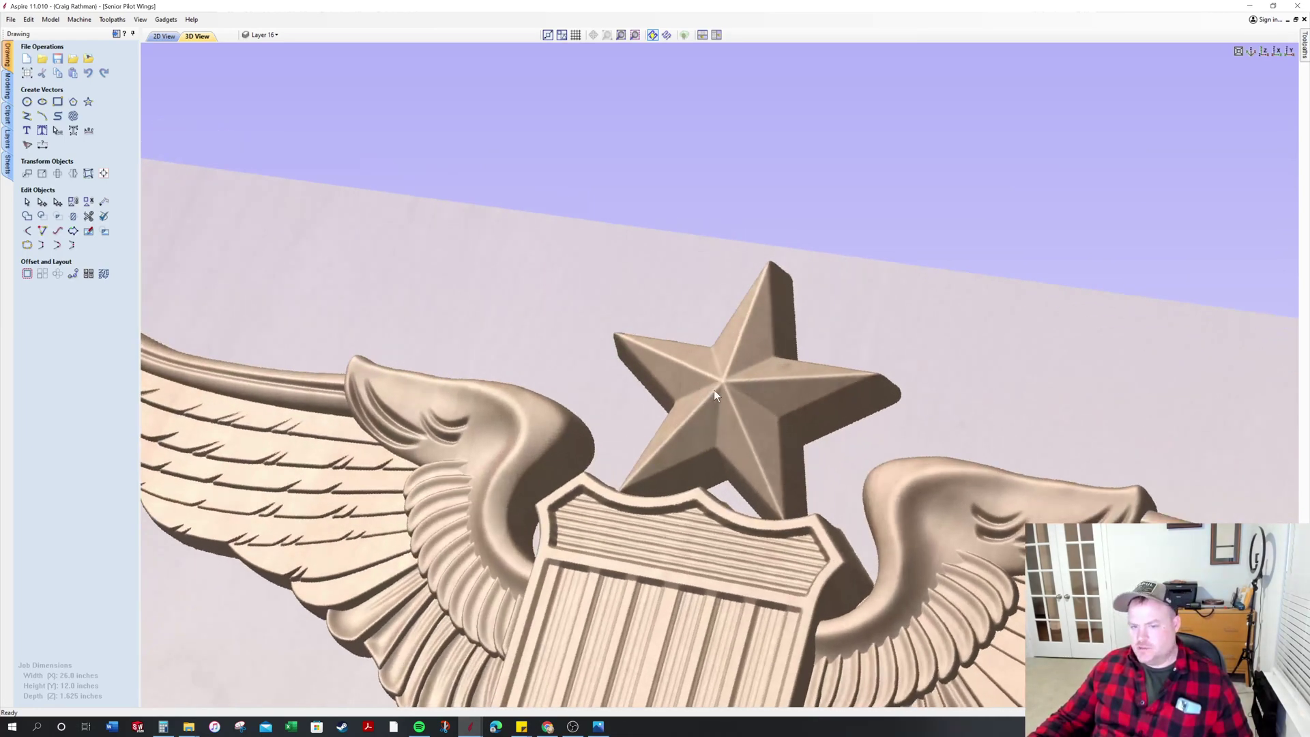
Review the Create Shape settings on the Modeling tab, then close them
click(7, 85)
click(31, 59)
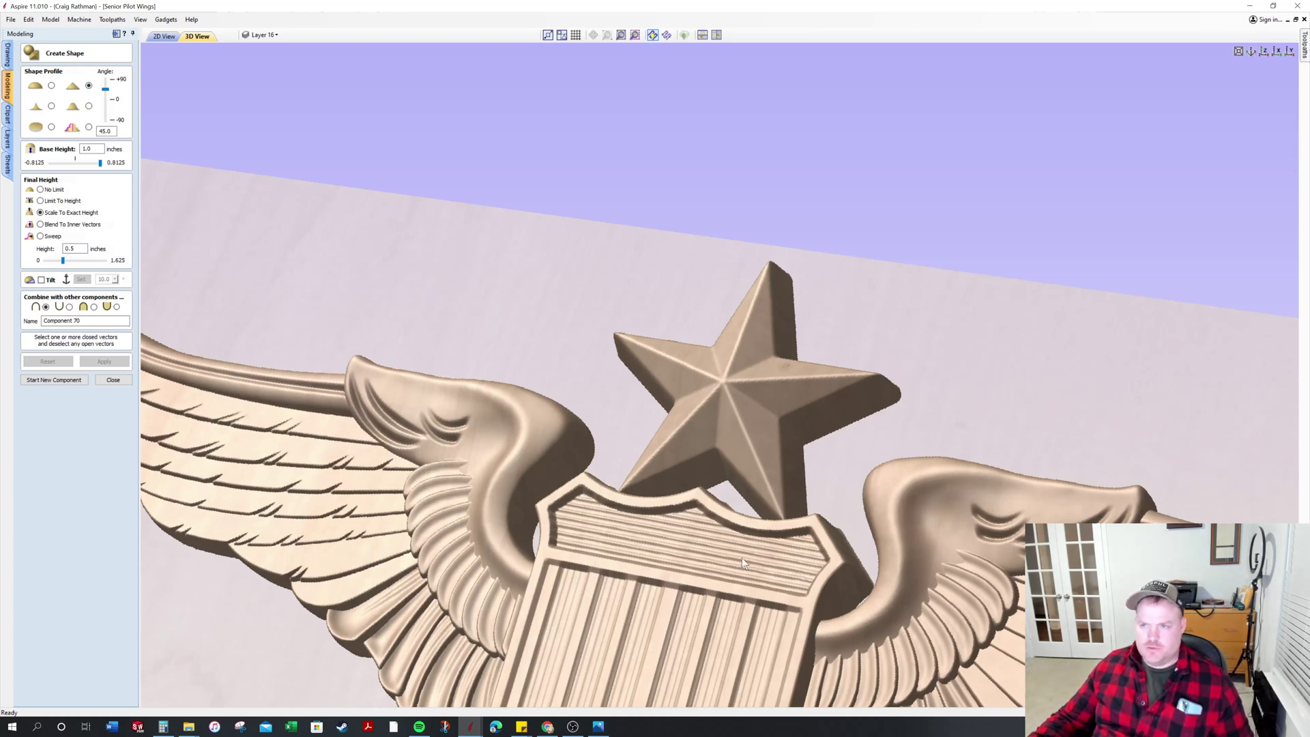
click(114, 379)
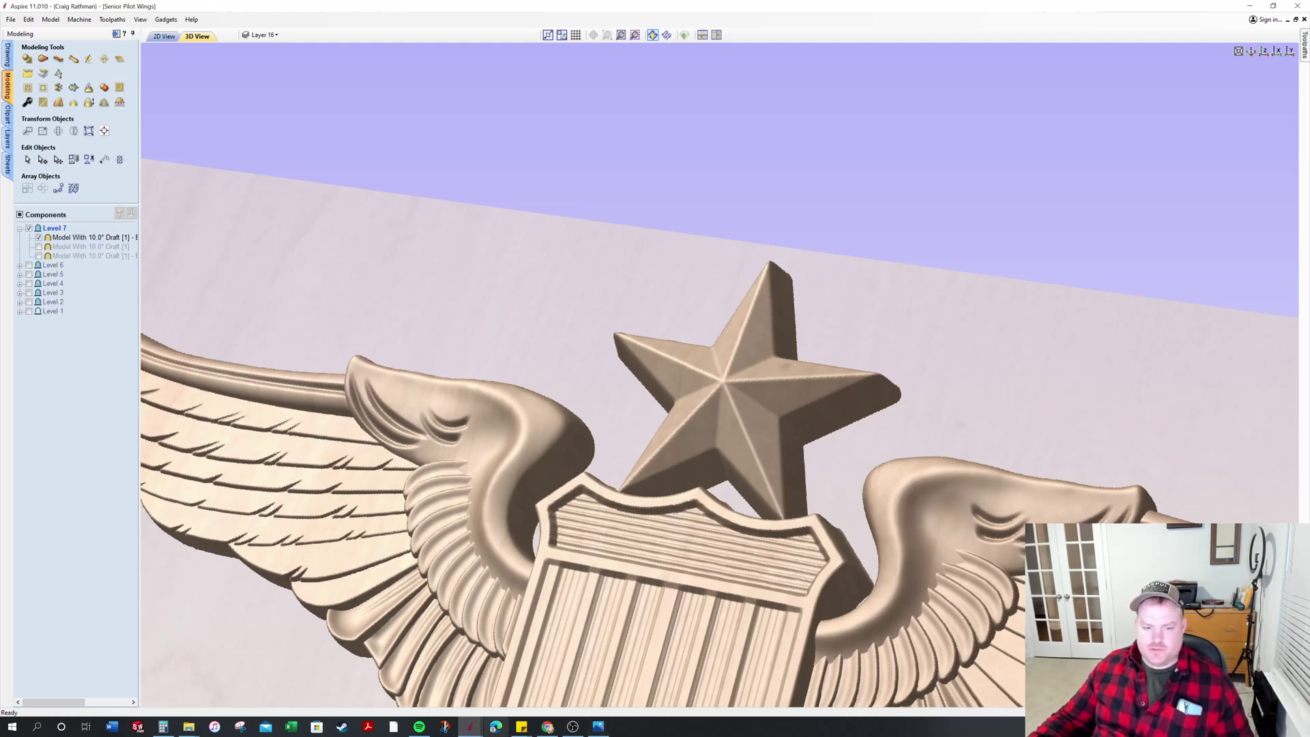
Return to the Star document and select the star outline
mouse_move(470, 728)
click(417, 701)
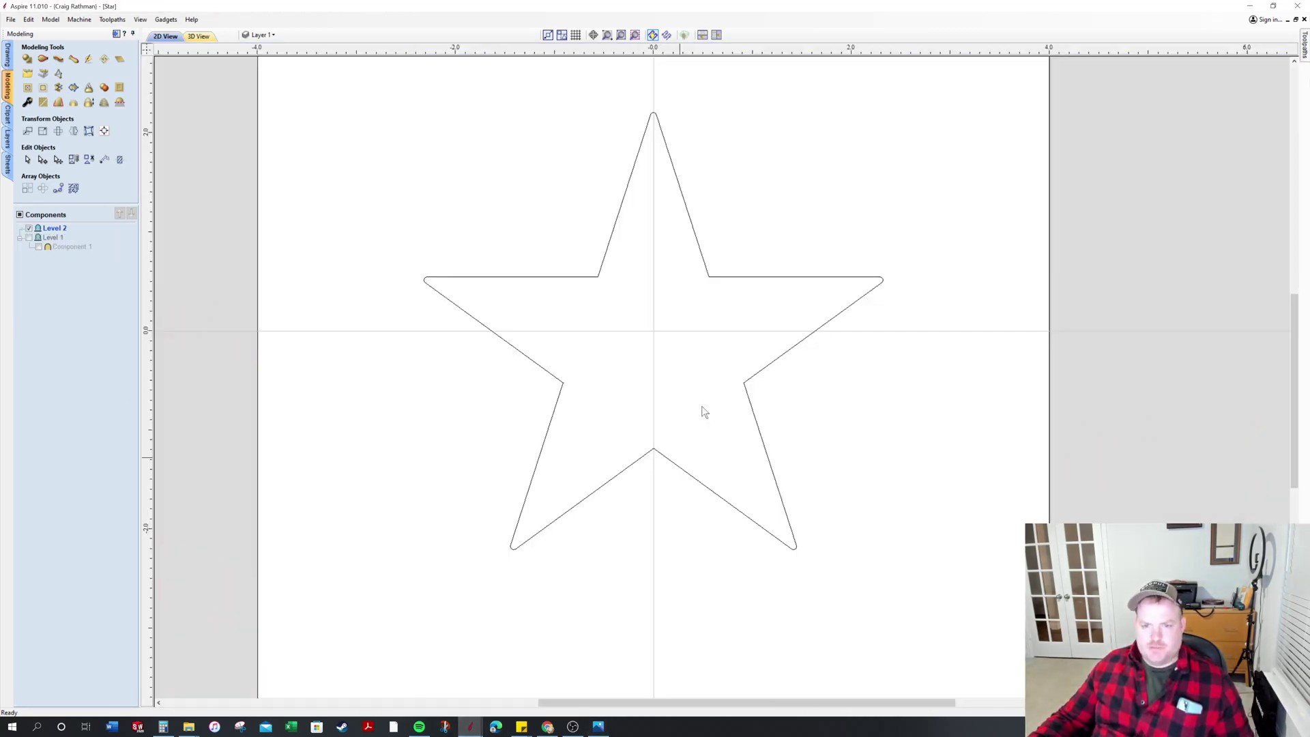
click(596, 279)
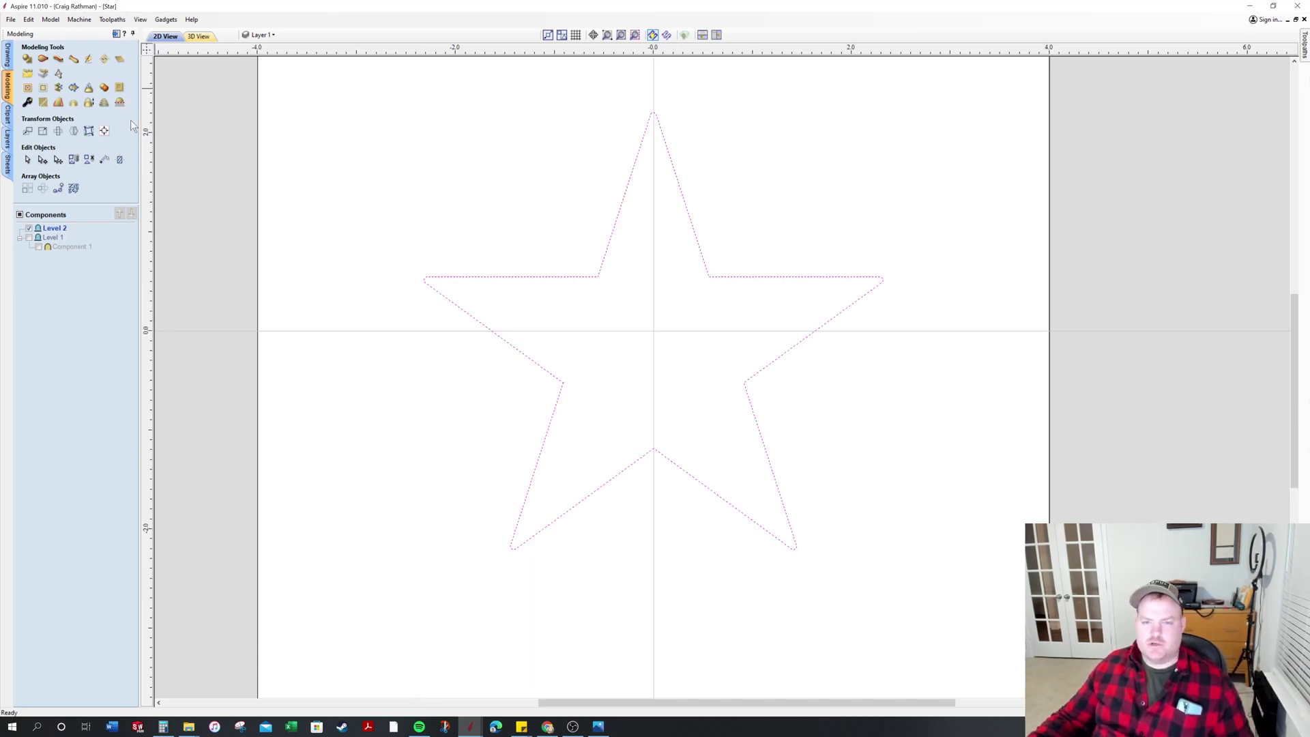
Raise the star with Create Shape at a 45.0 angle and 0.25 inch height, previewed in 3D
click(27, 59)
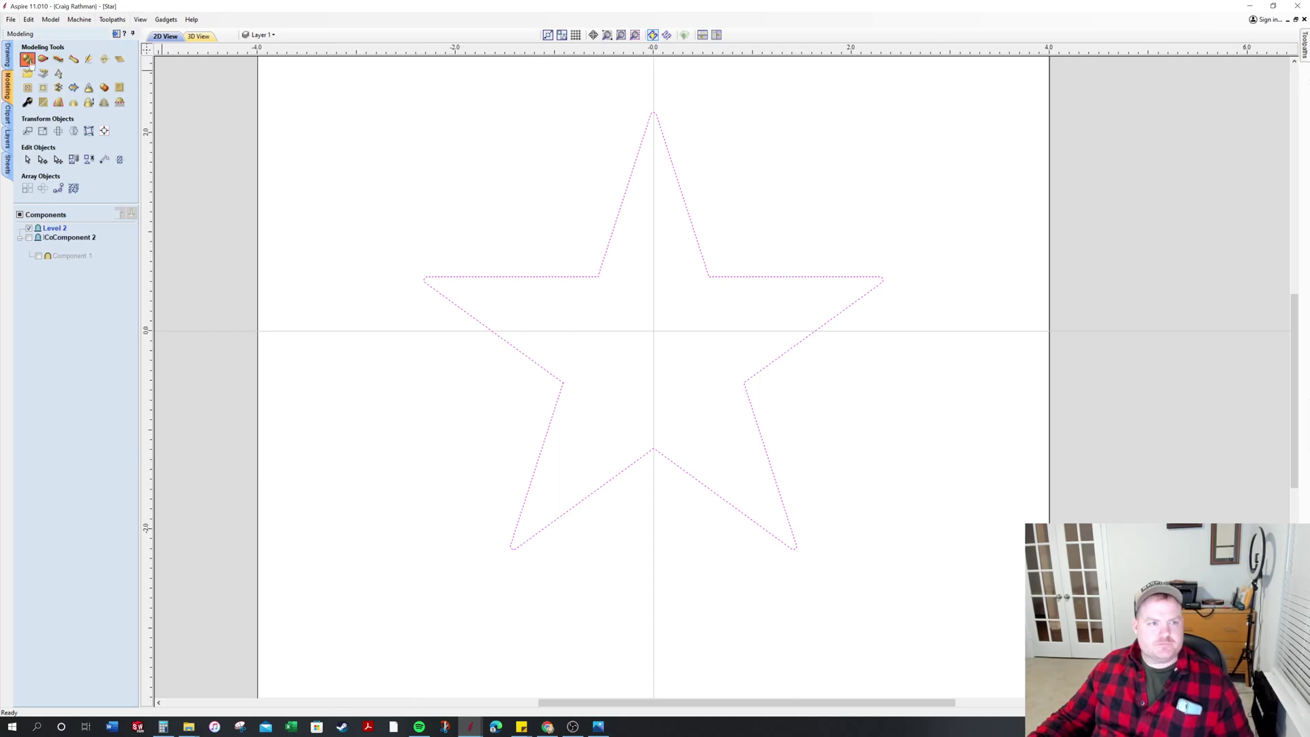
click(198, 36)
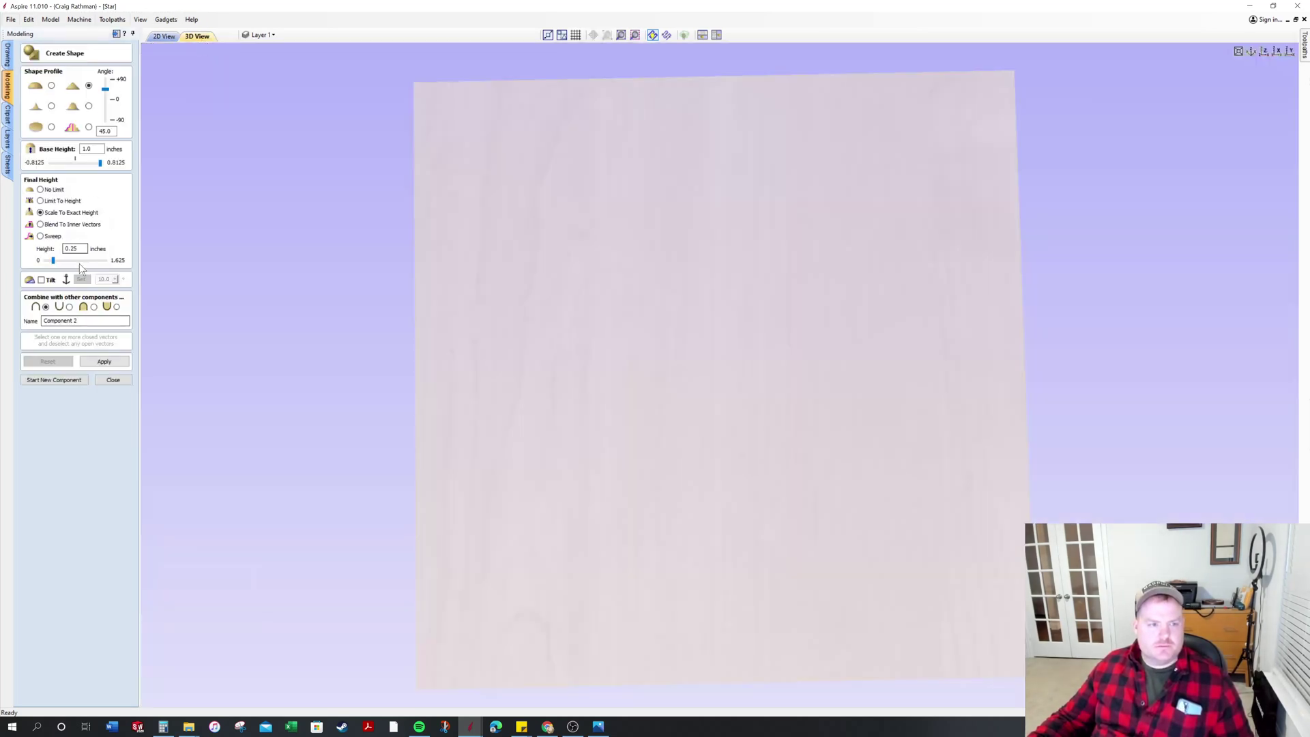
click(95, 306)
click(116, 363)
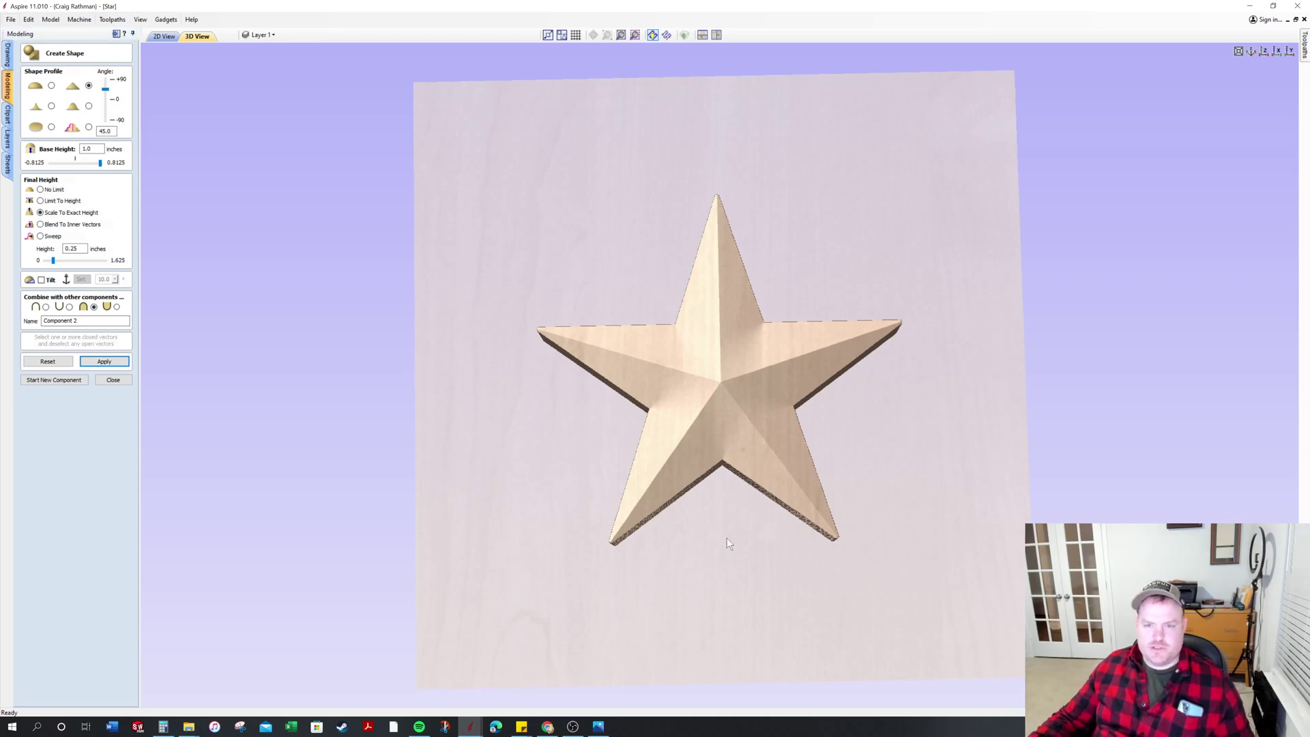
drag(633, 506, 640, 252)
scroll(641, 251, up, 8)
drag(602, 184, 631, 192)
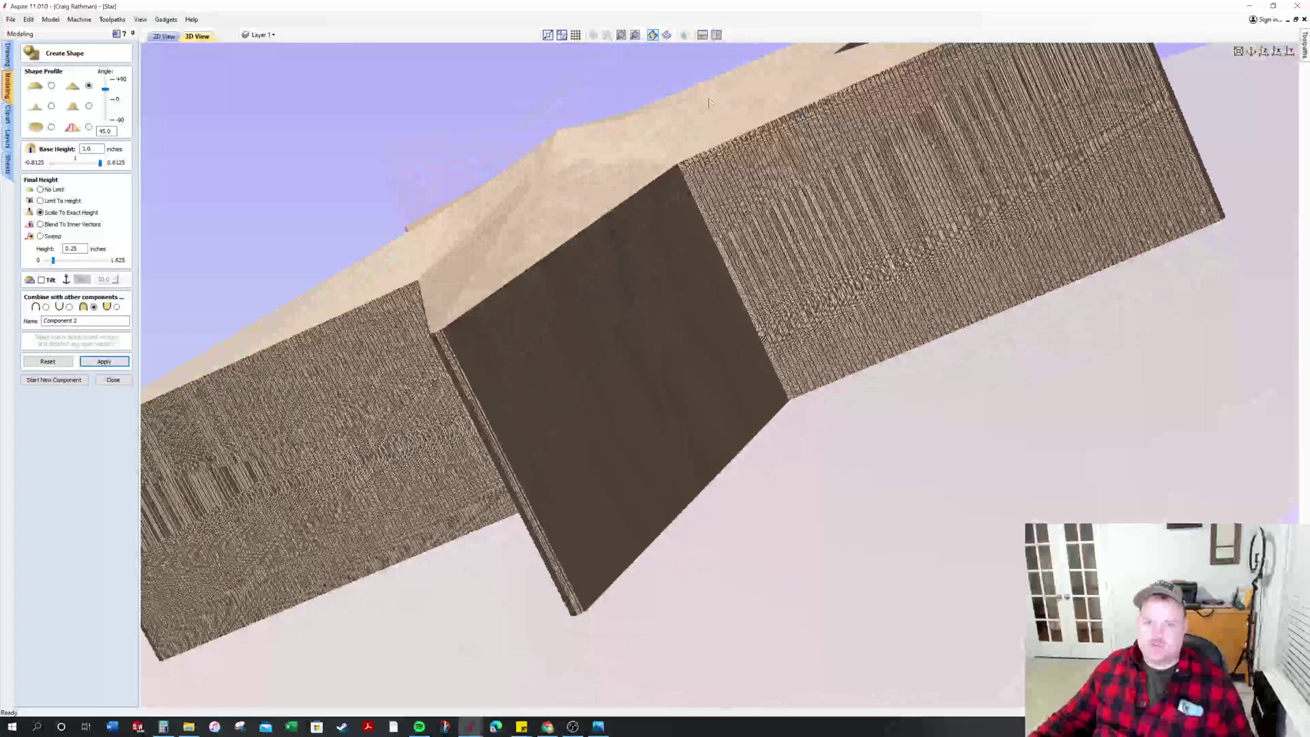
drag(726, 315, 845, 314)
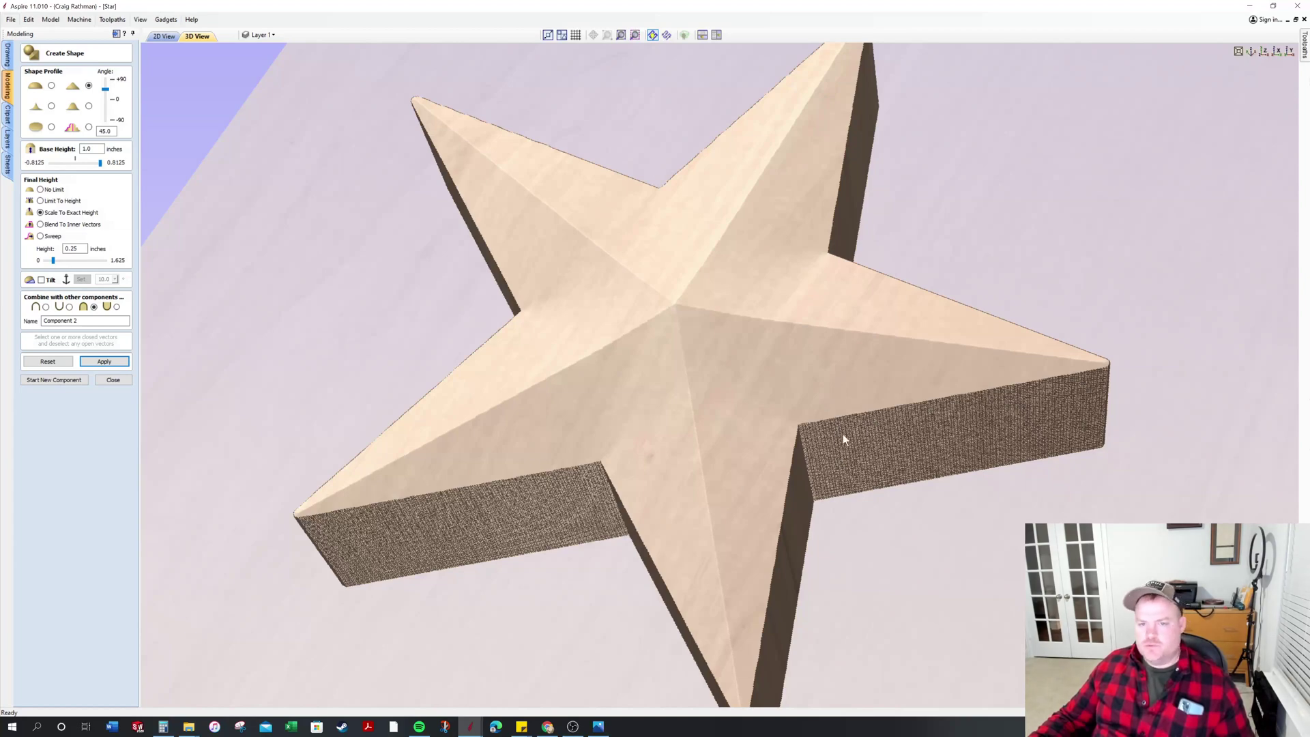
drag(863, 472, 707, 284)
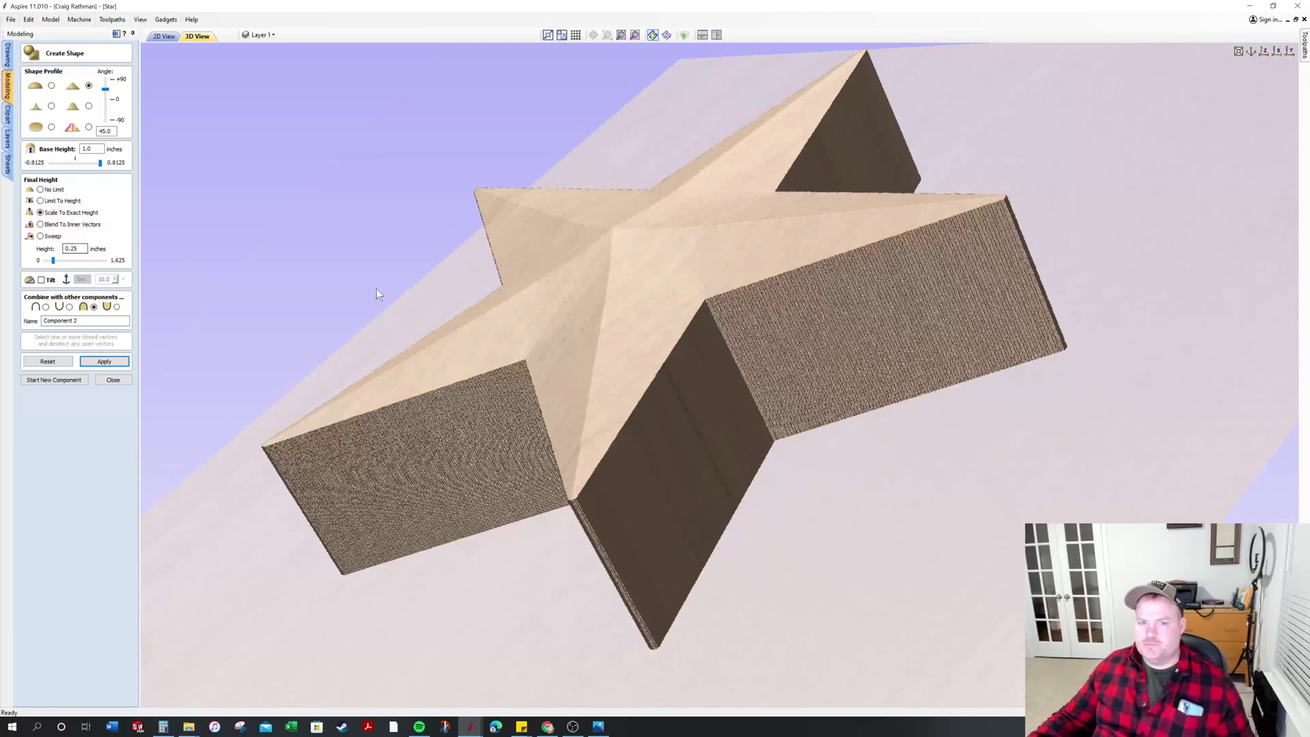
Rebuild the star shape at a 1-inch height
key(alt+Tab)
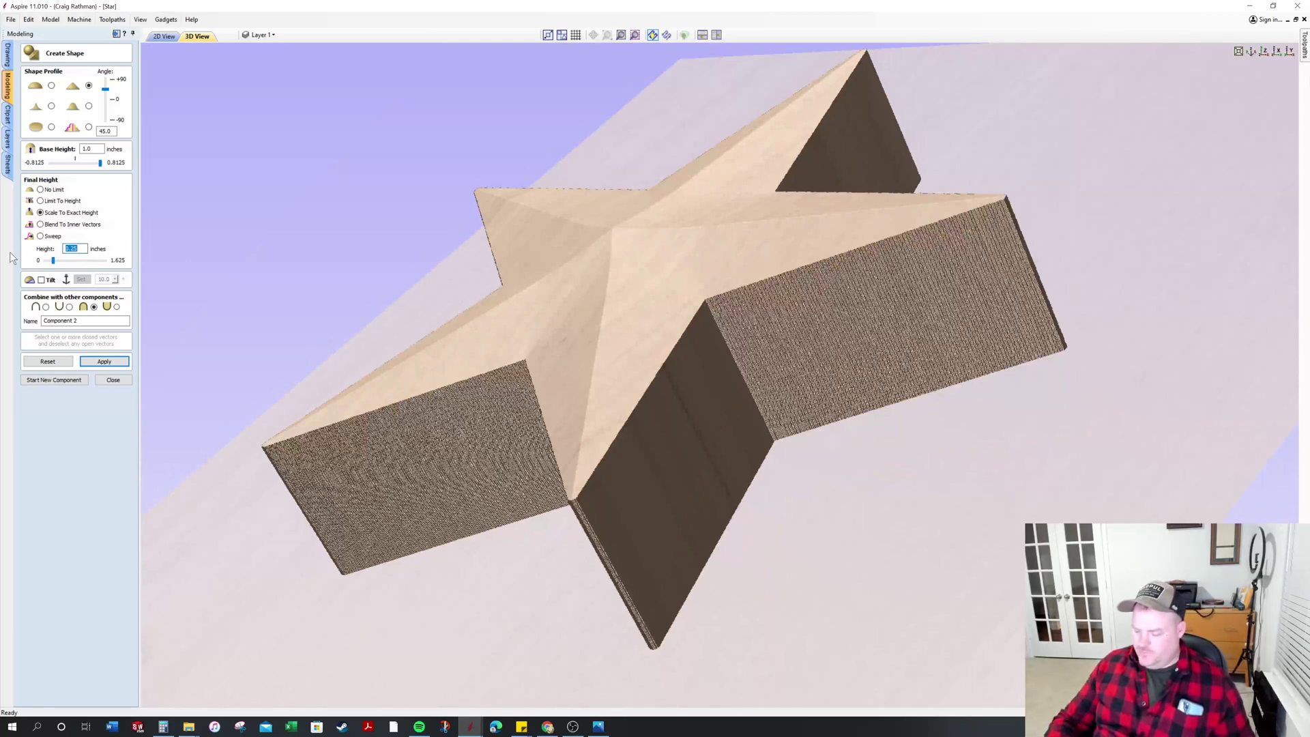
text(1)
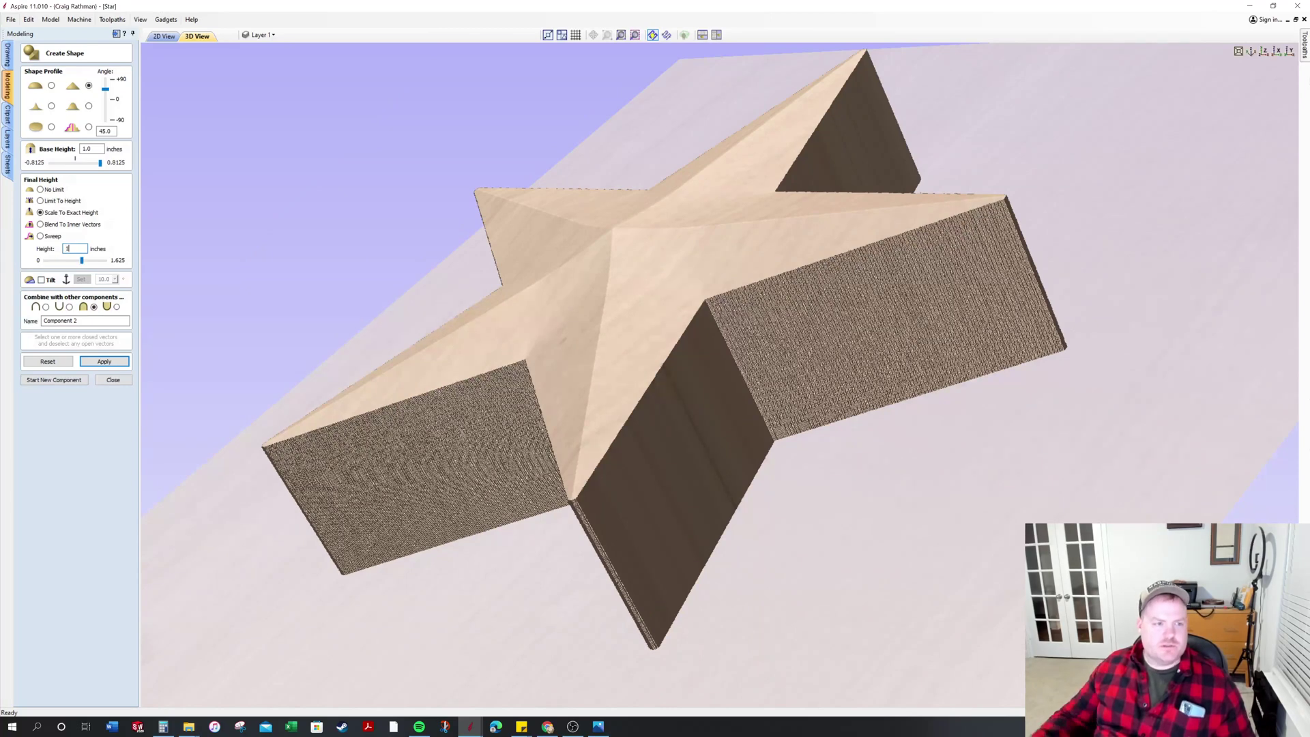
click(104, 362)
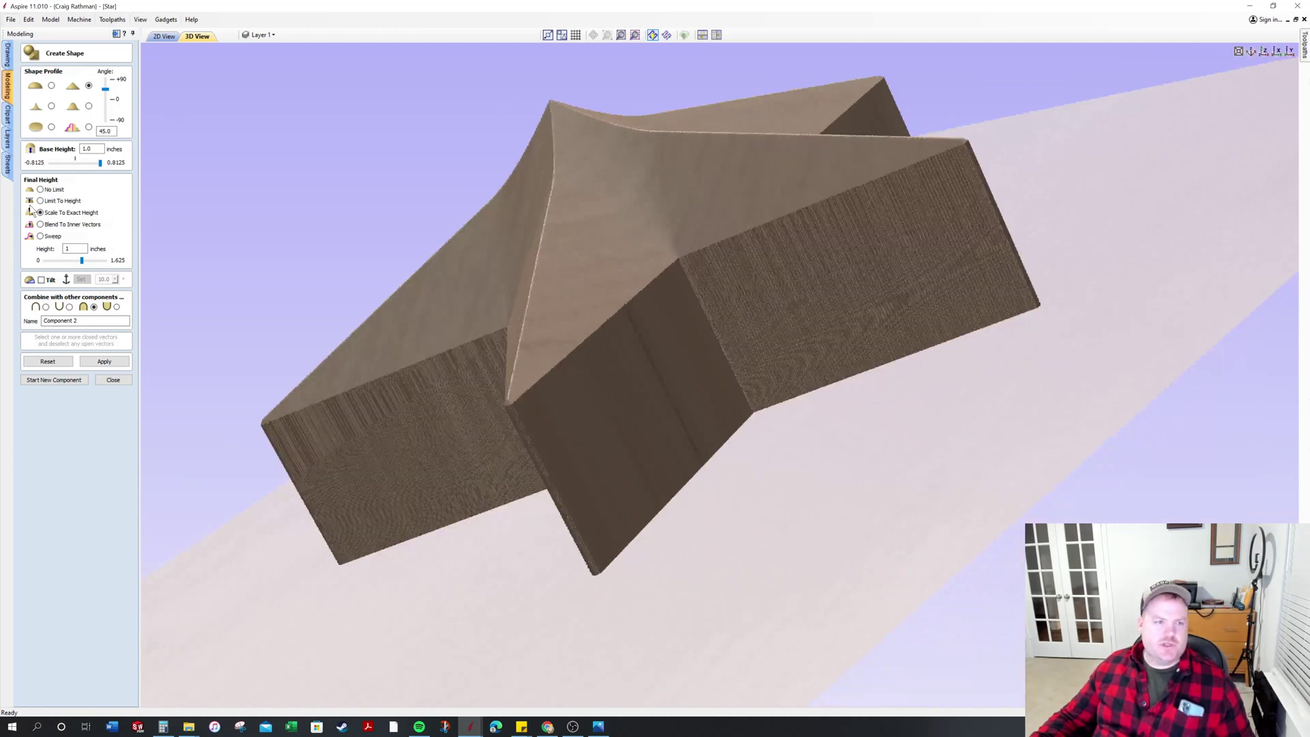
Rebuild the star at a 0.5-inch final height and orbit to judge its thickness
text(.5)
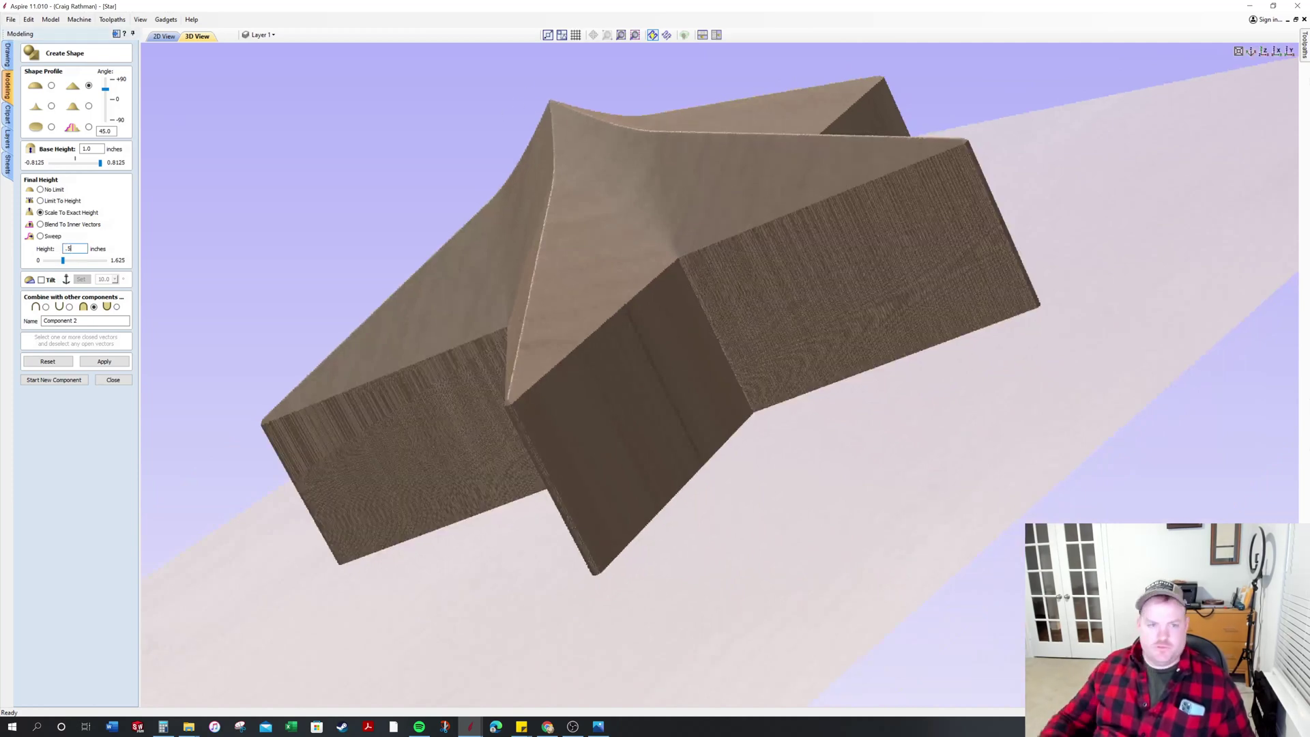
click(104, 361)
drag(689, 221, 898, 511)
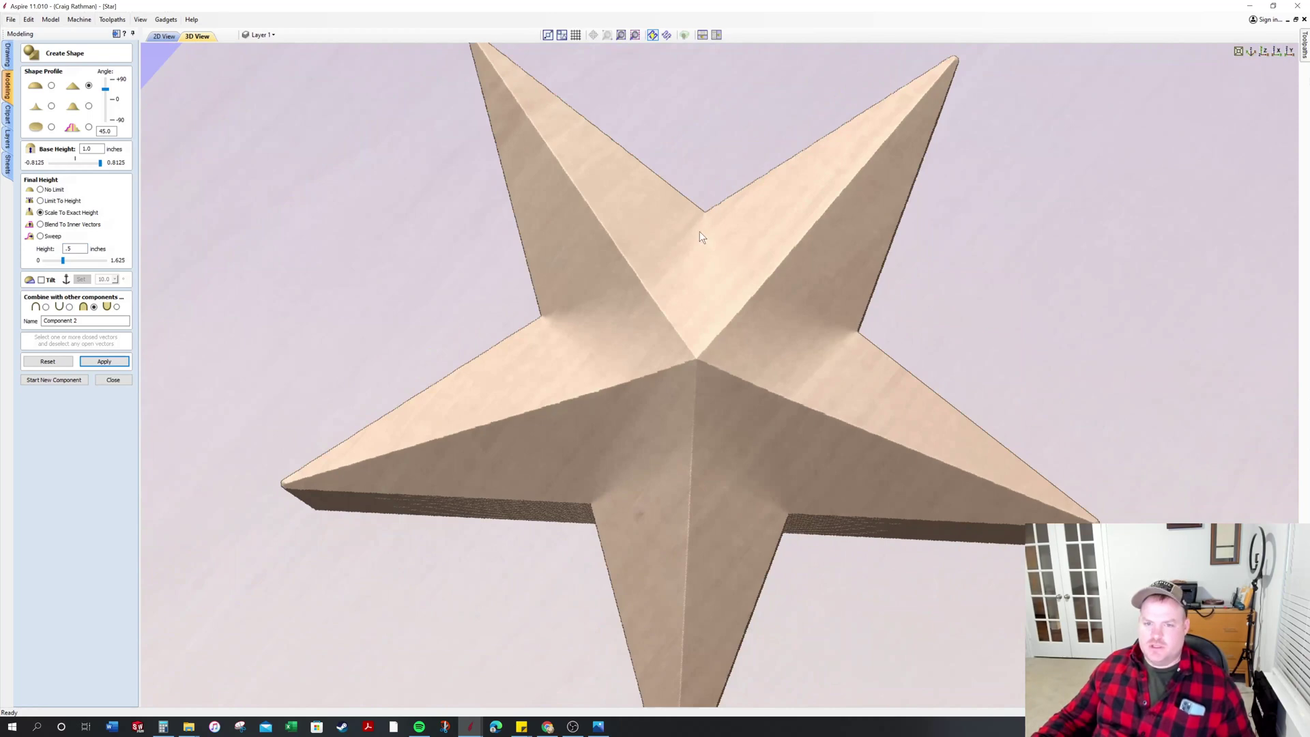
drag(554, 387, 513, 303)
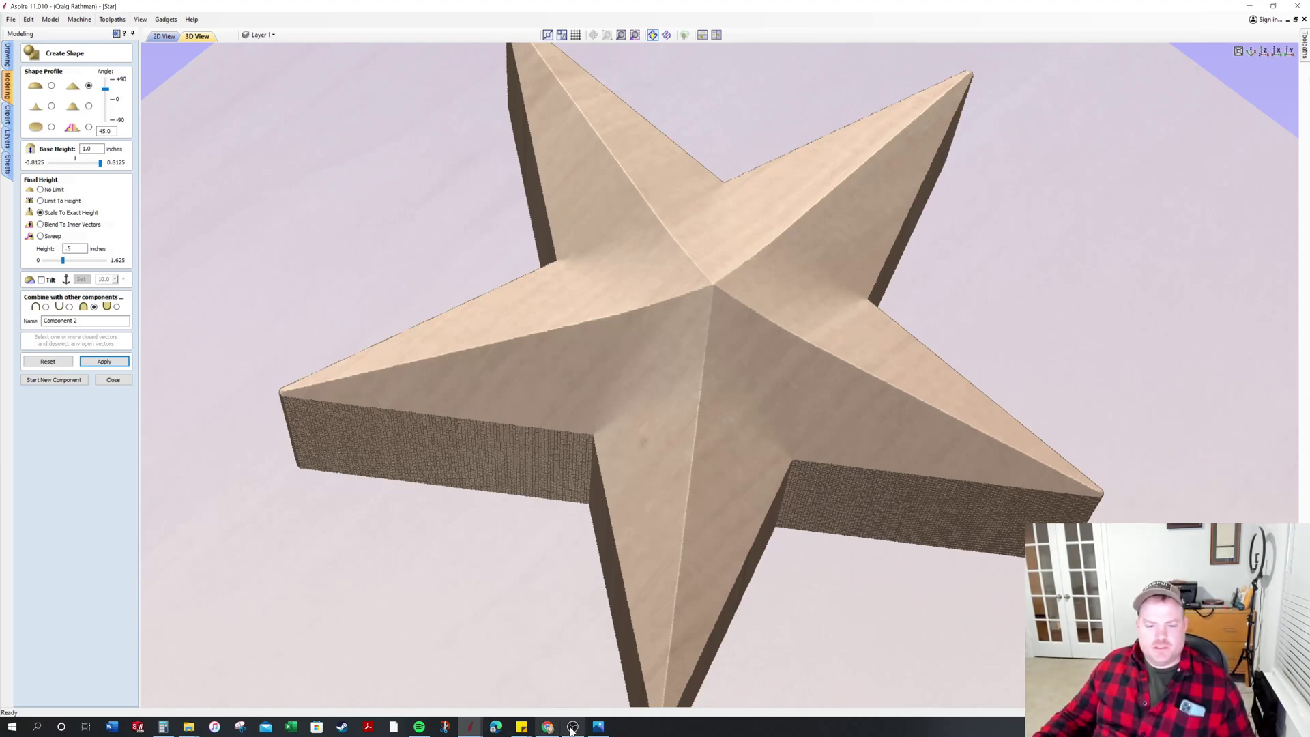
View the pilot wings reference photo zoomed in, close it, and reset the raised star
click(598, 726)
scroll(1016, 145, up, 3)
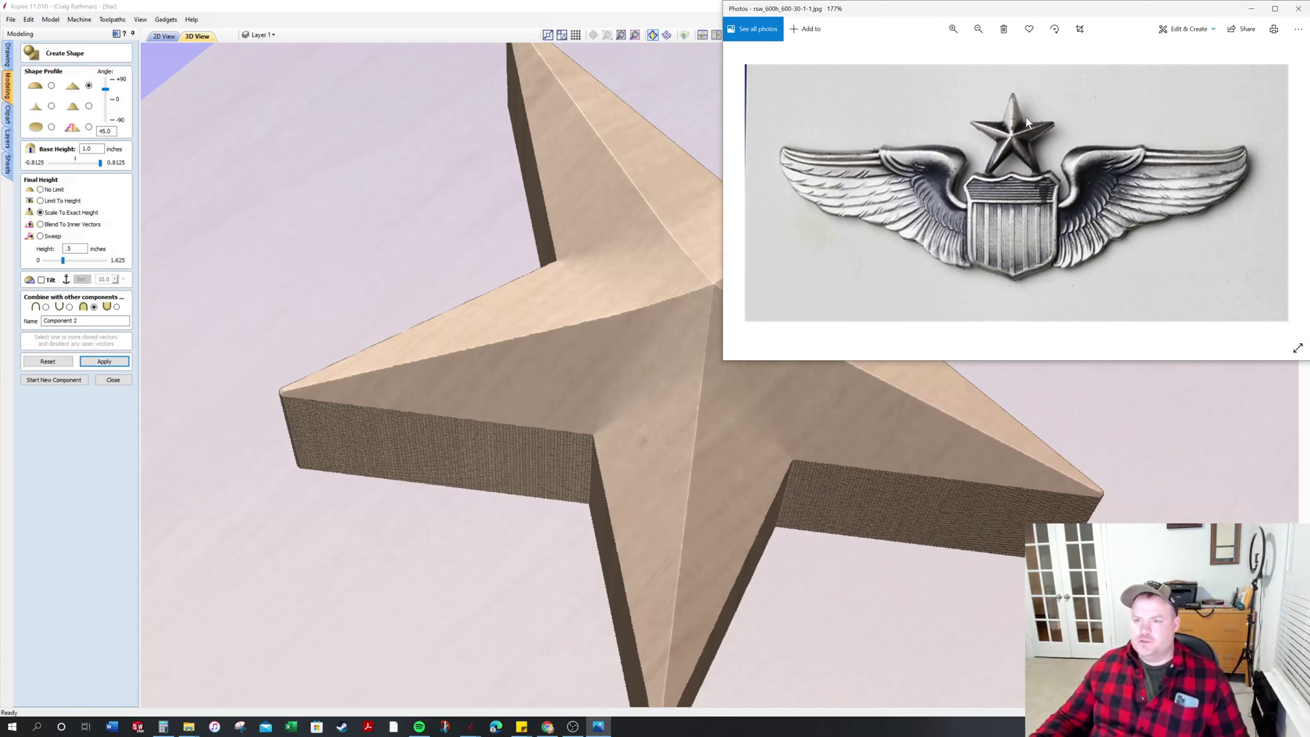
click(1298, 8)
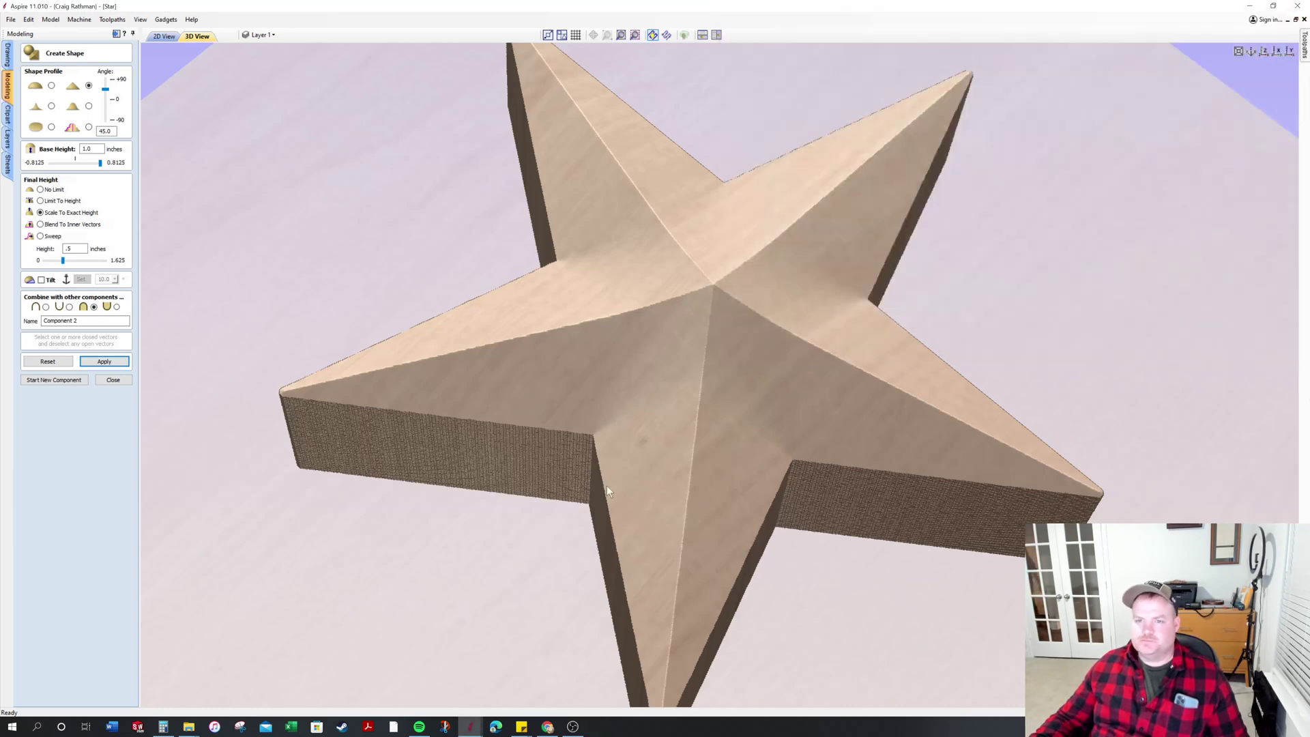
click(52, 363)
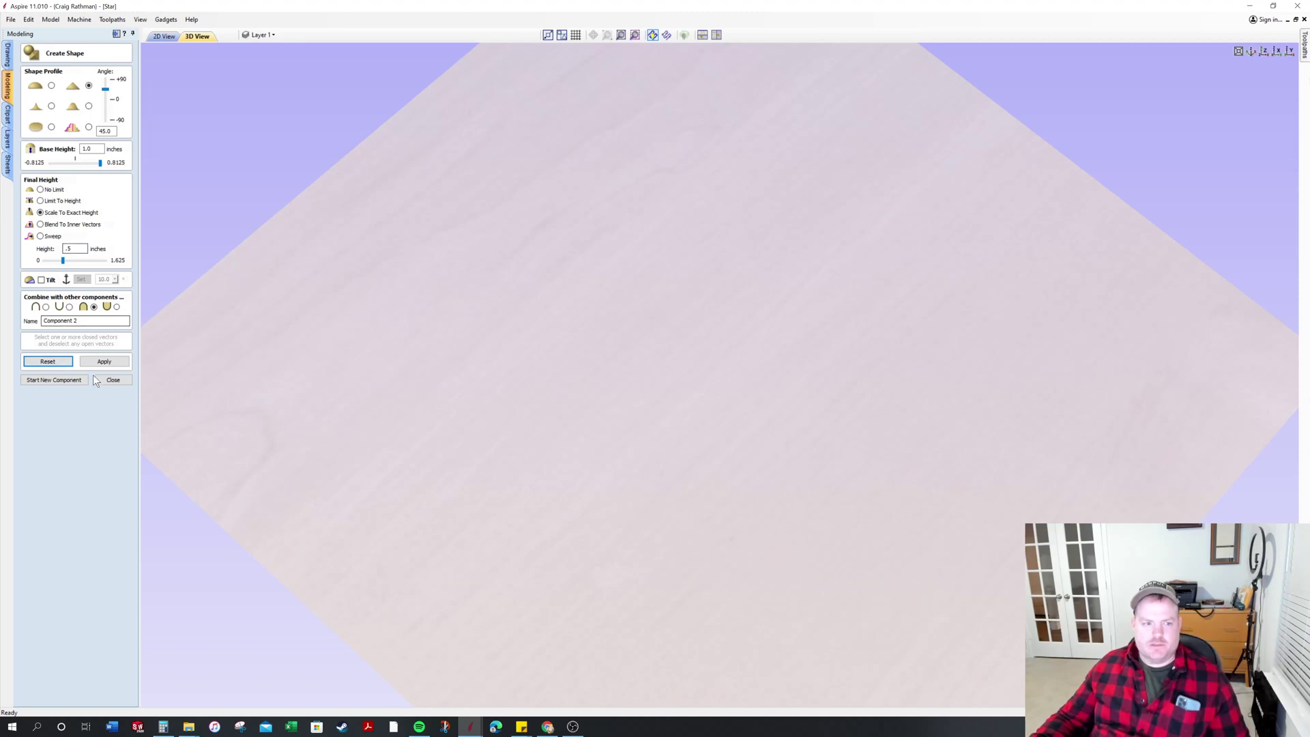
Close Create Shape, return to the 2D view and hide Layer 1's plain star outline
click(109, 380)
click(164, 36)
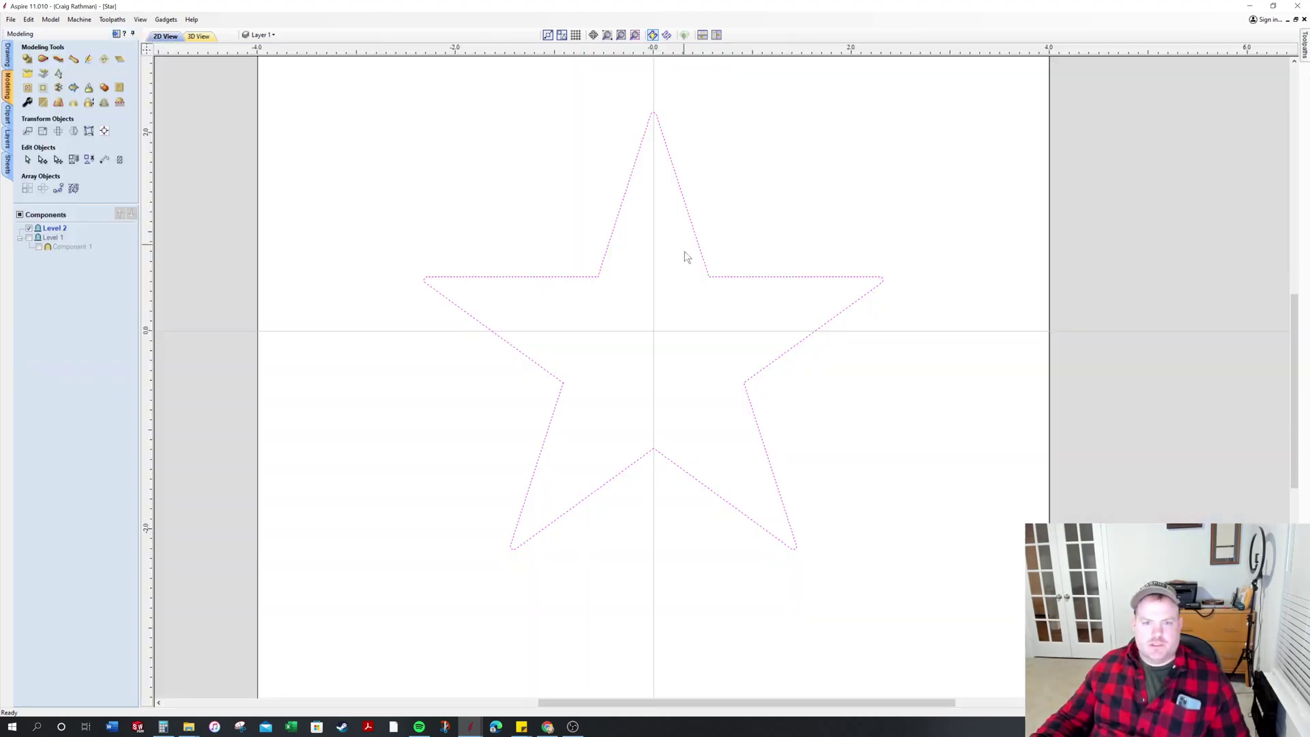
click(263, 35)
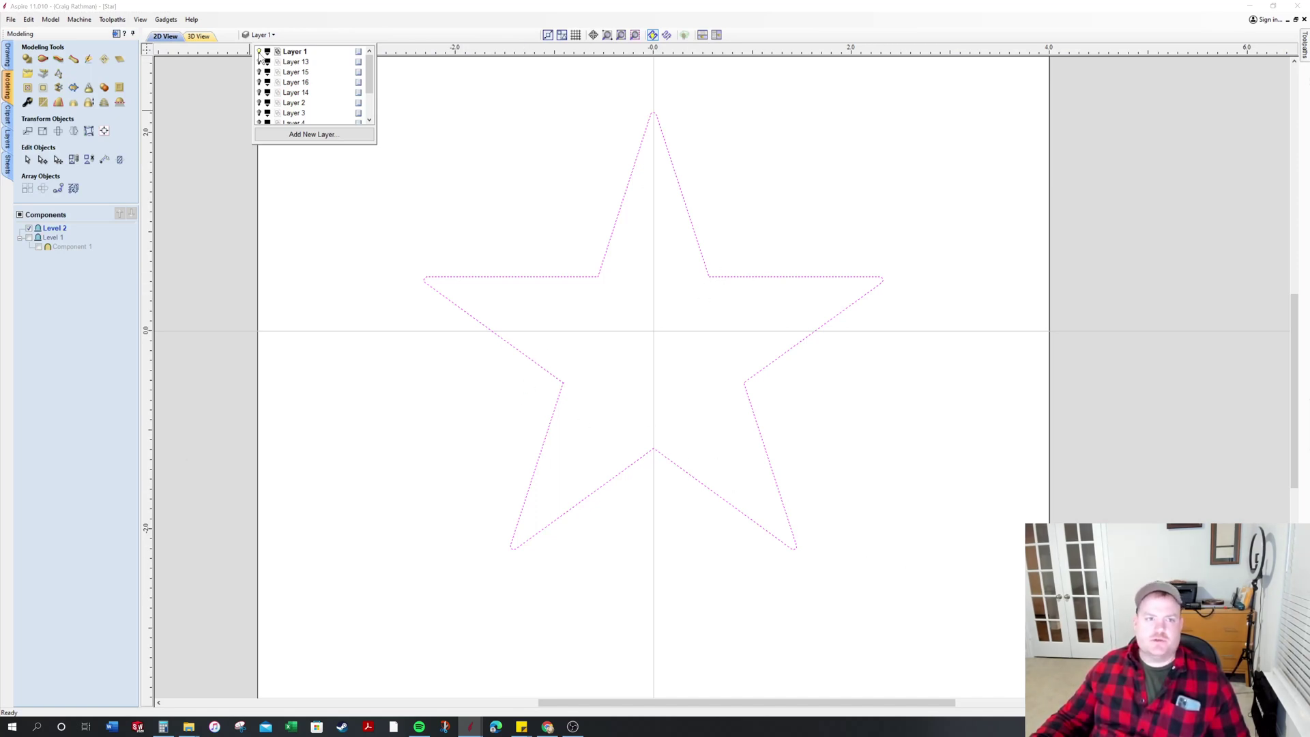
click(258, 52)
Show the arm pieces on Layers 13, 15, 16 and 14, then box-select the segmented star
click(259, 62)
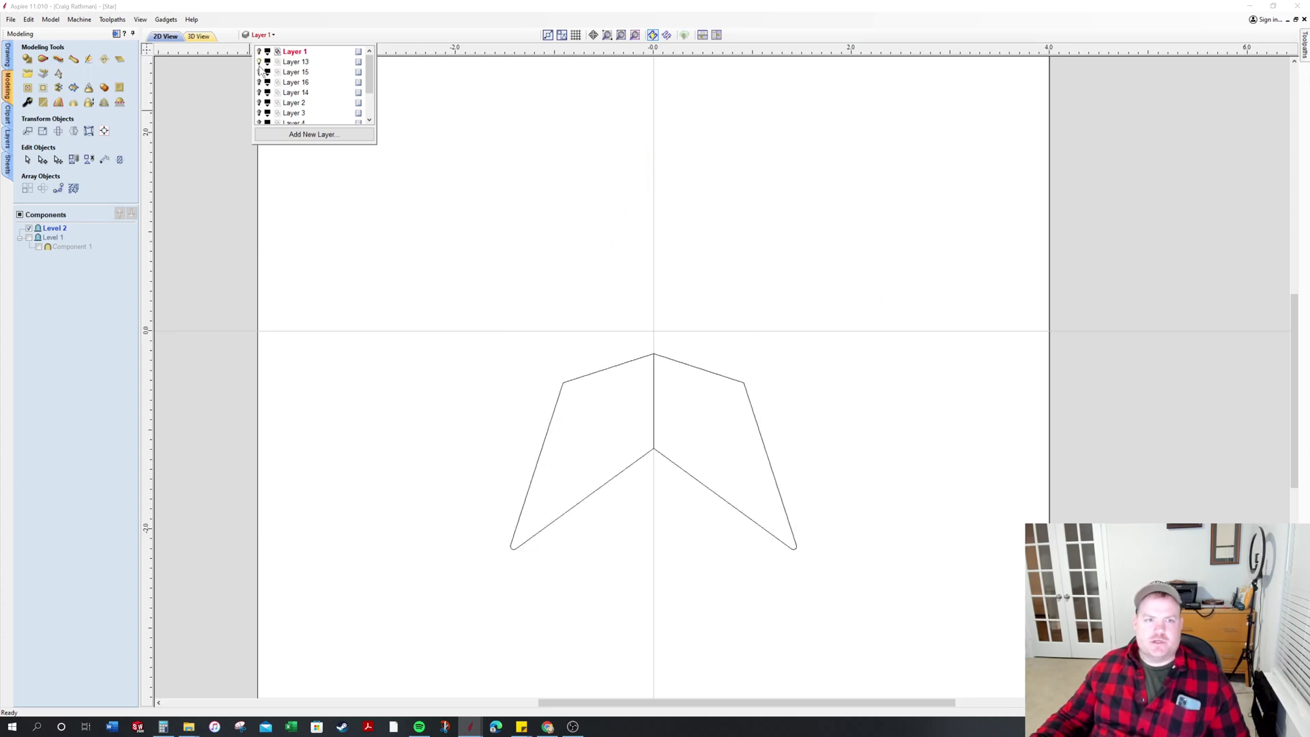
click(259, 72)
click(258, 82)
click(258, 93)
scroll(512, 401, down, 1)
drag(391, 158, 879, 579)
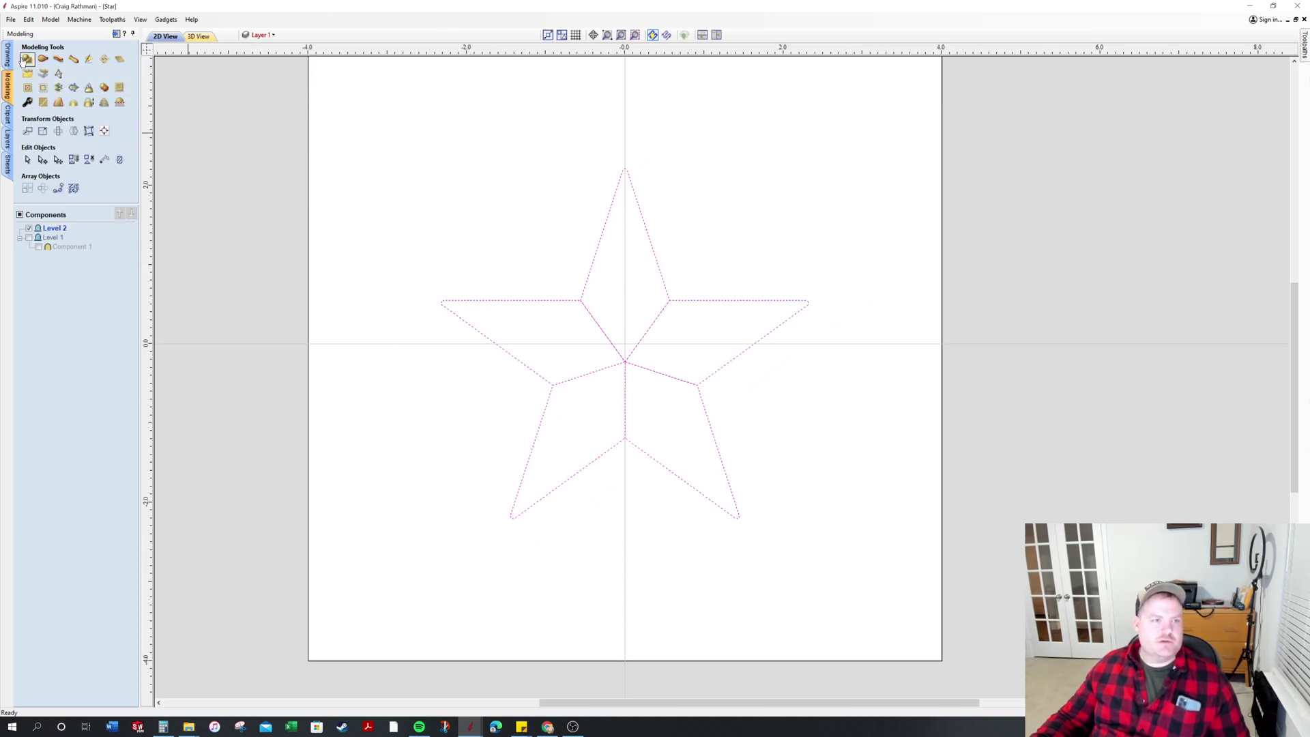
Build the segmented star as a 3D shape with a 0.5-inch final height
click(27, 59)
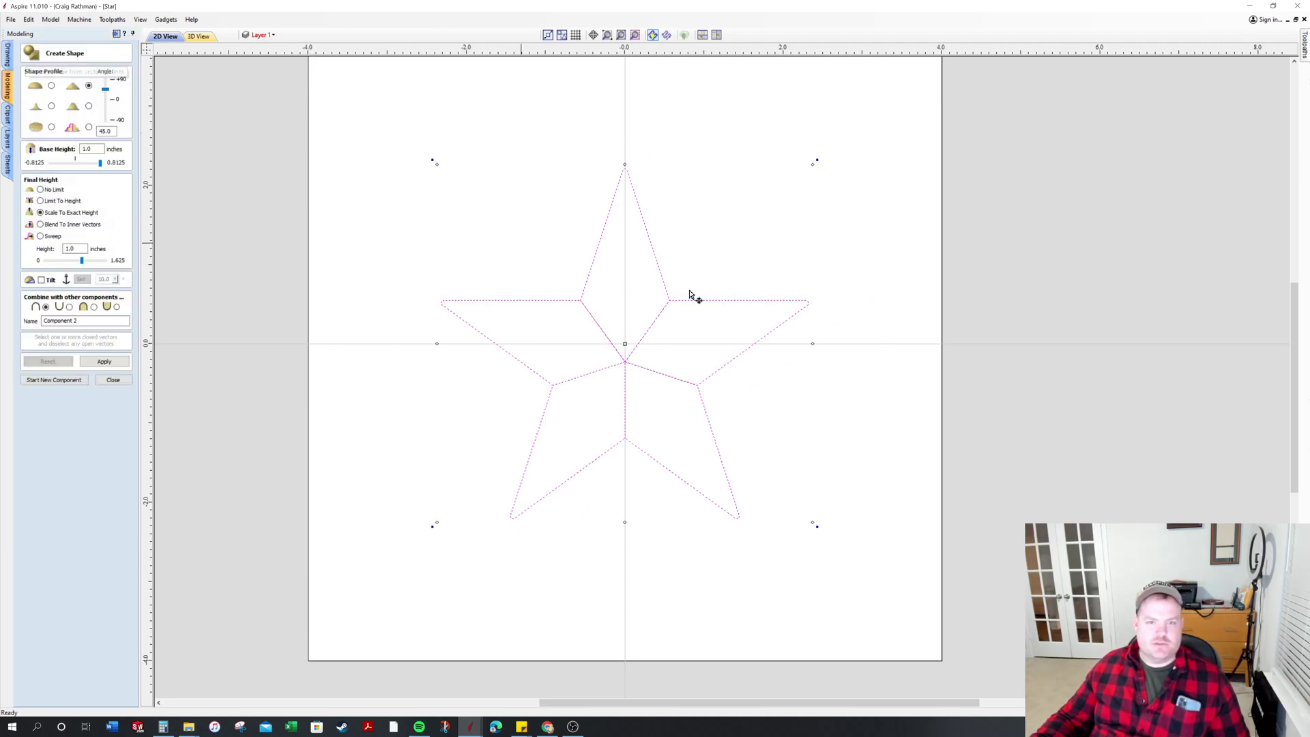
click(95, 307)
click(198, 37)
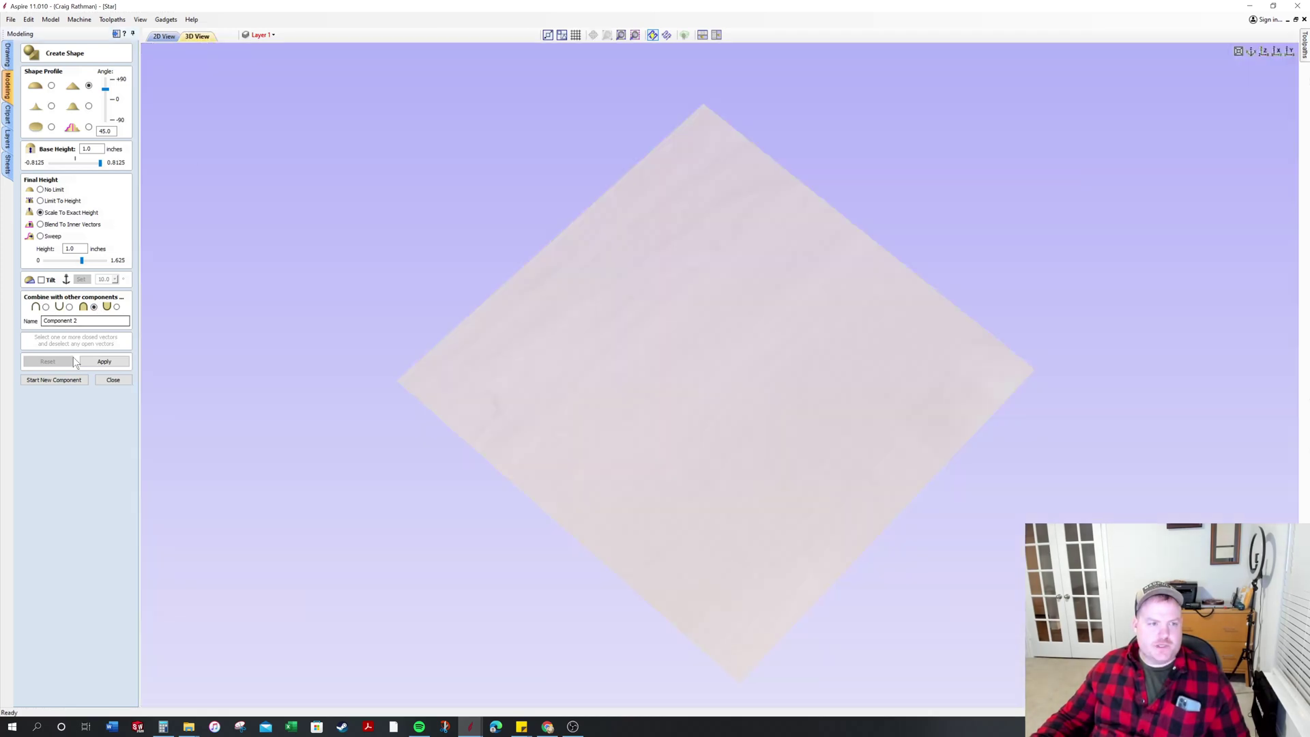
double_click(73, 248)
text(.5)
click(114, 362)
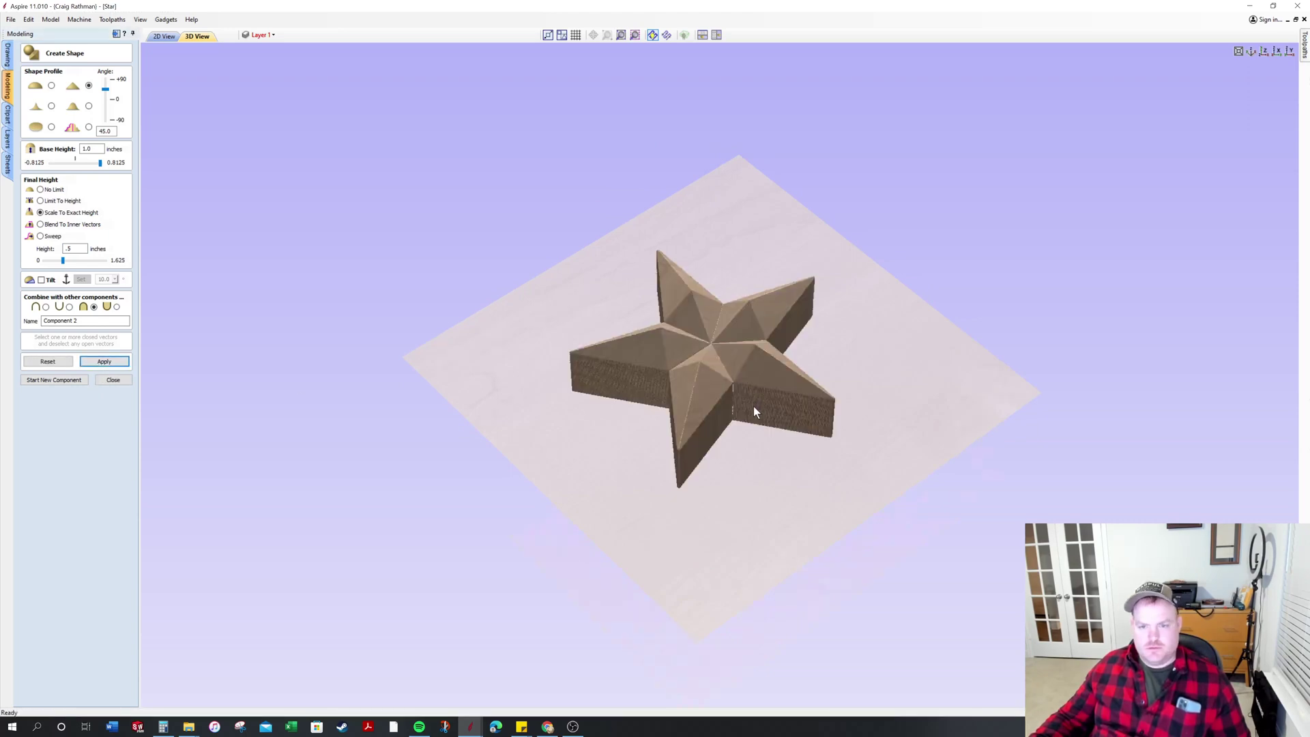
Orbit the 3D view to inspect the star's ridges from several angles, then reset the shape
scroll(751, 408, up, 3)
drag(650, 334, 746, 355)
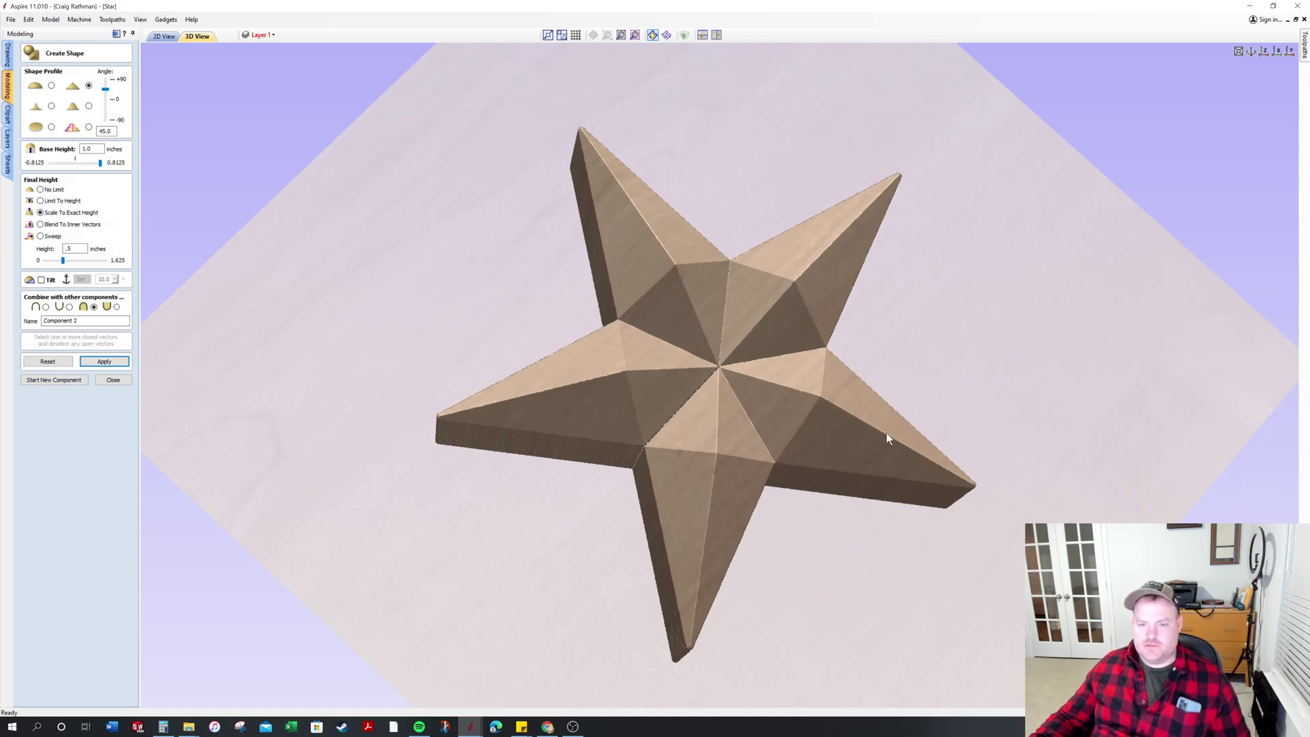
drag(731, 335, 782, 374)
scroll(846, 363, up, 3)
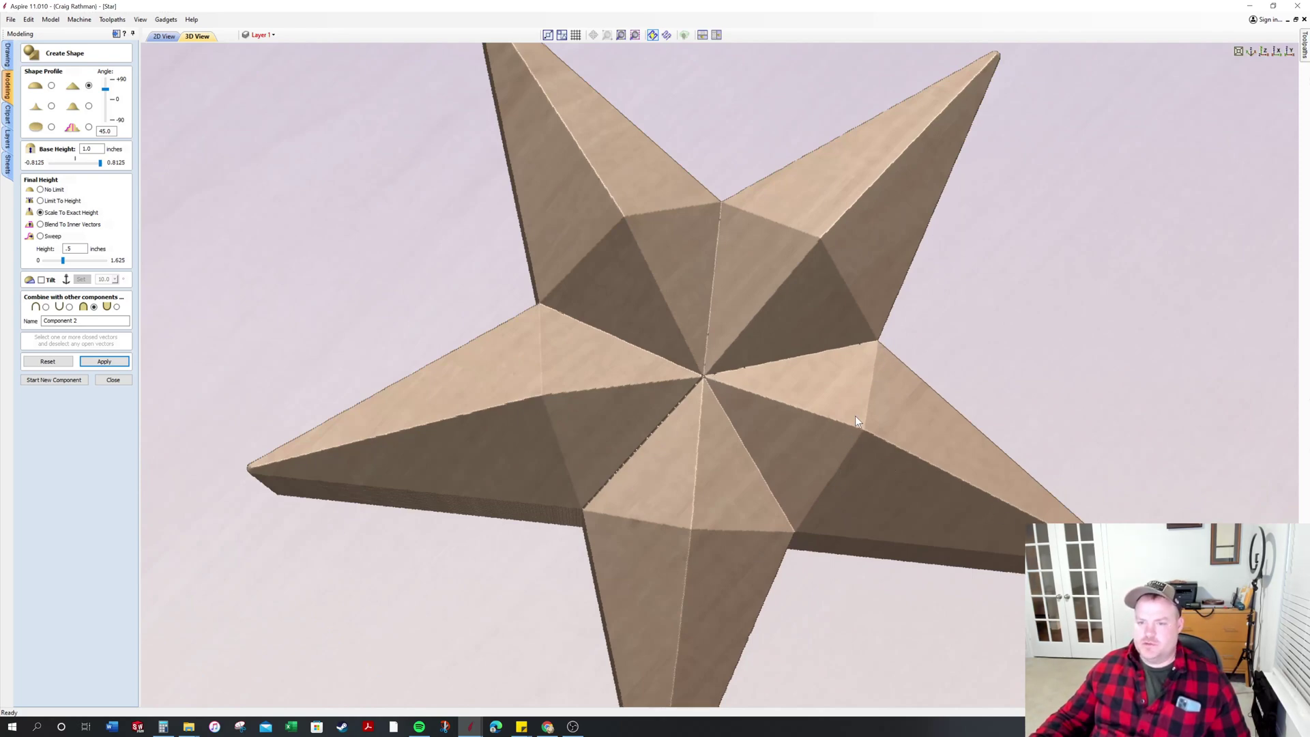
scroll(898, 348, down, 3)
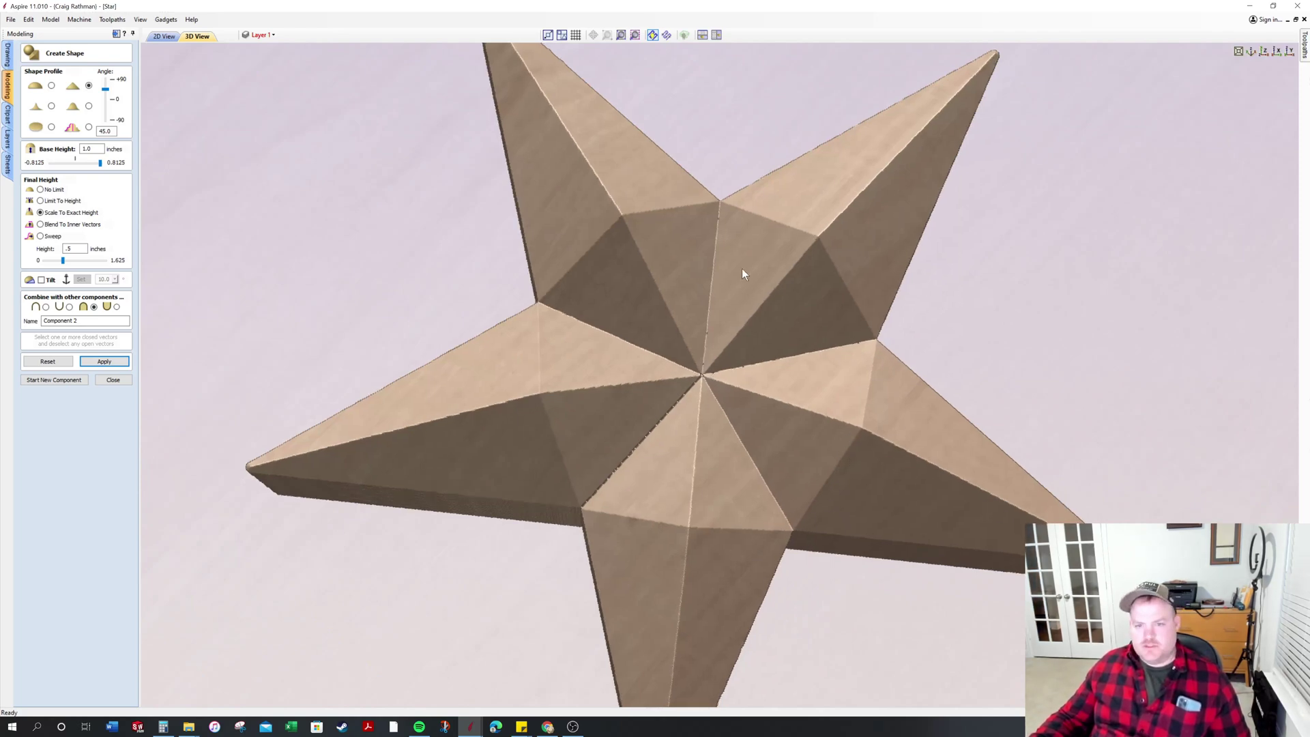
drag(728, 257, 528, 121)
drag(636, 205, 573, 389)
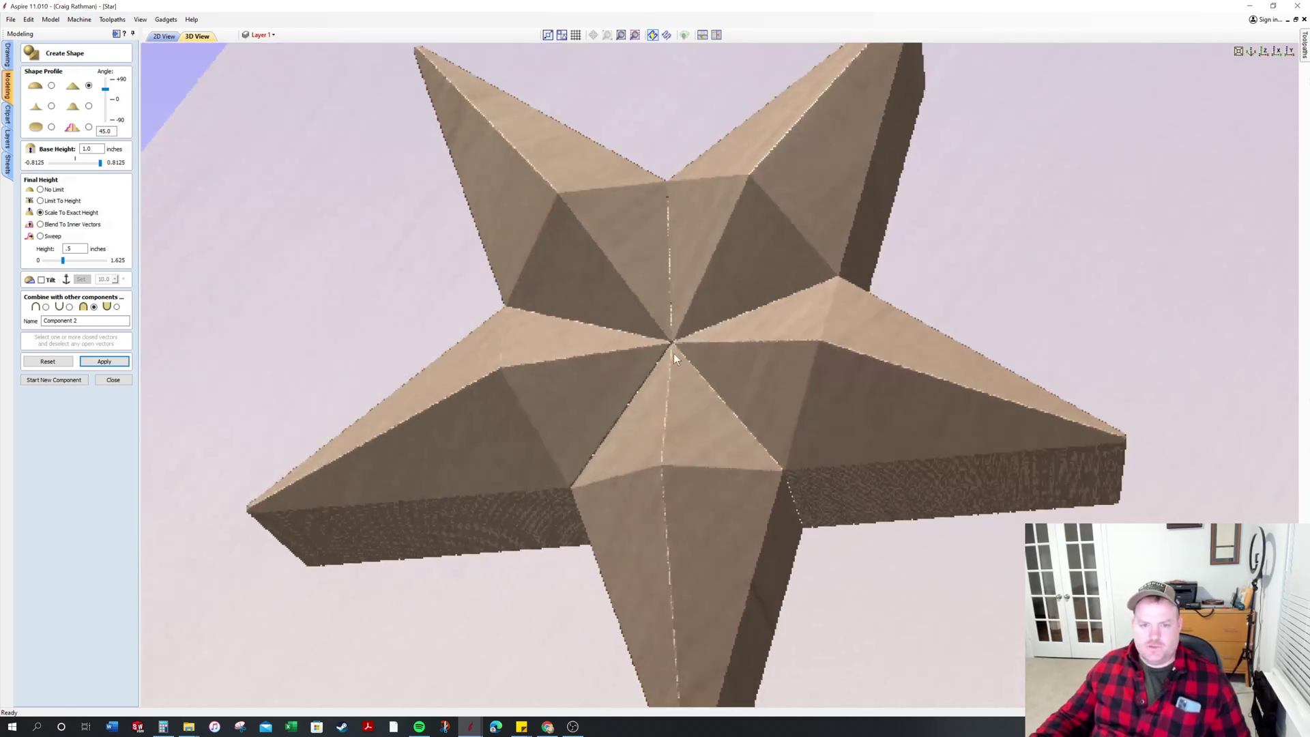
drag(672, 292, 274, 71)
click(60, 363)
In 2D, hide the other segment layers so only Layer 2's kite-shaped point shows, and make it active
click(167, 39)
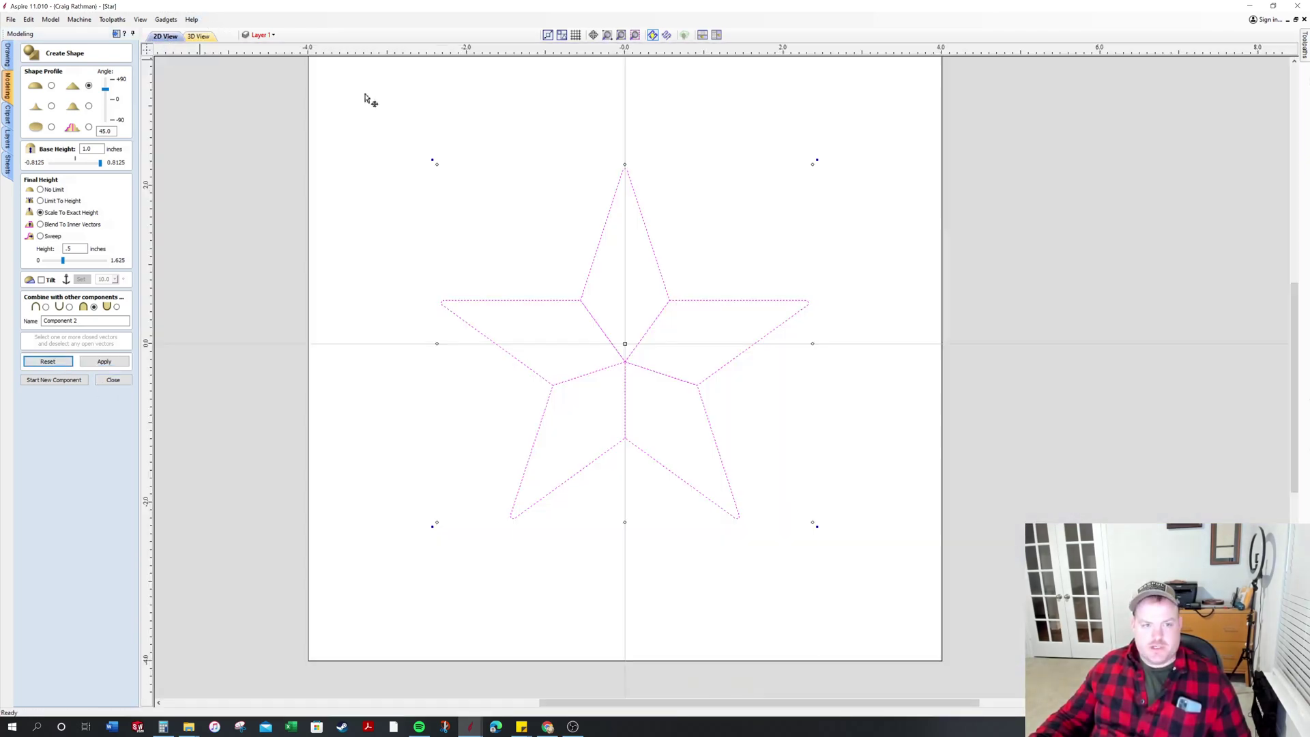
click(272, 35)
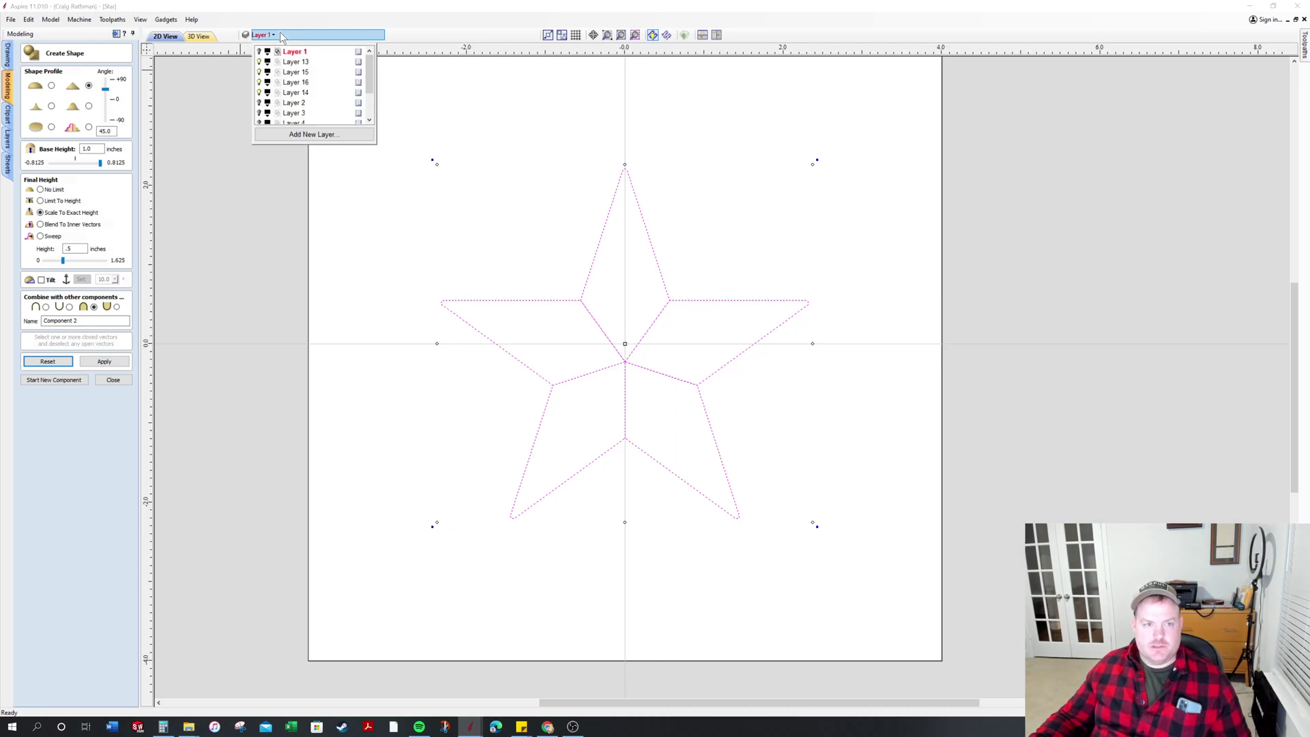
click(260, 72)
click(260, 82)
click(260, 91)
click(260, 101)
click(260, 93)
click(260, 102)
click(294, 103)
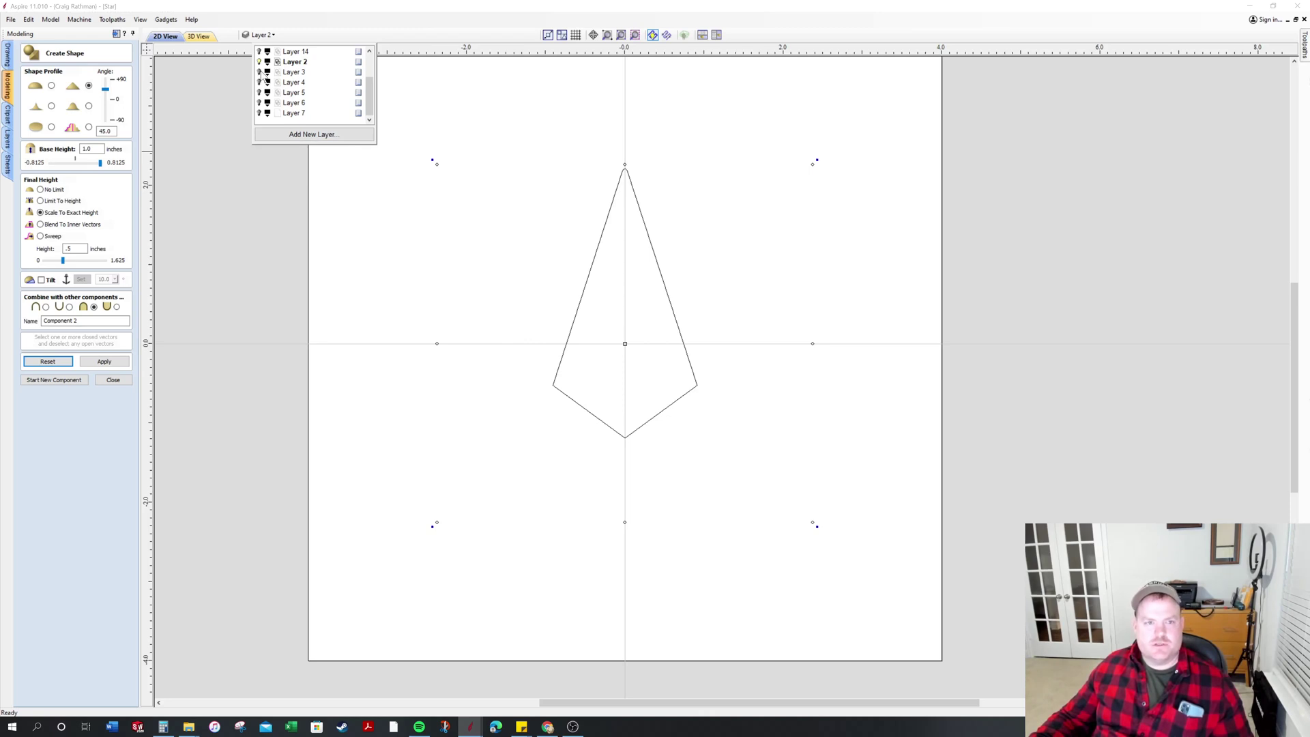
Toggle Layers 3, 2 and 1 on and off to compare the star sections
click(259, 72)
click(259, 72)
click(259, 61)
scroll(264, 69, up, 2)
click(260, 52)
scroll(280, 116, down, 2)
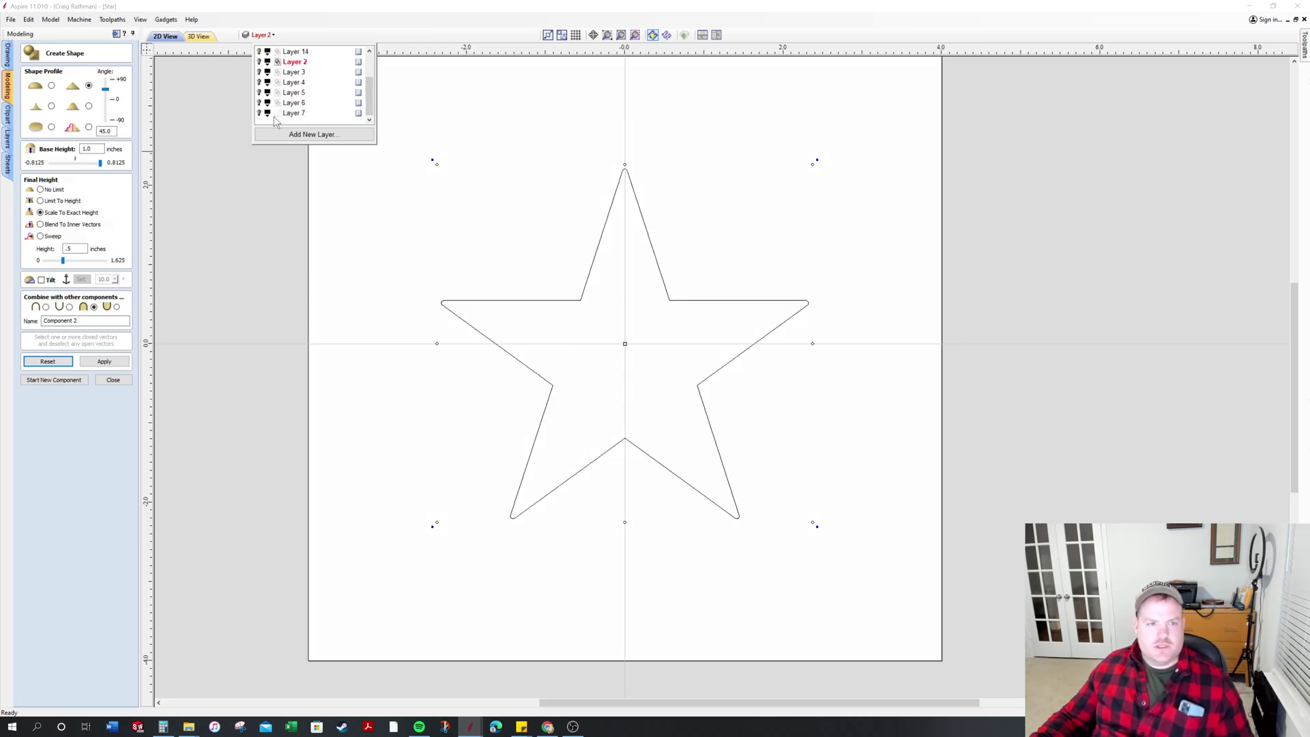
Settle visibility so only the quadrilateral section shows, close Create Shape and show the drawing tools
click(260, 72)
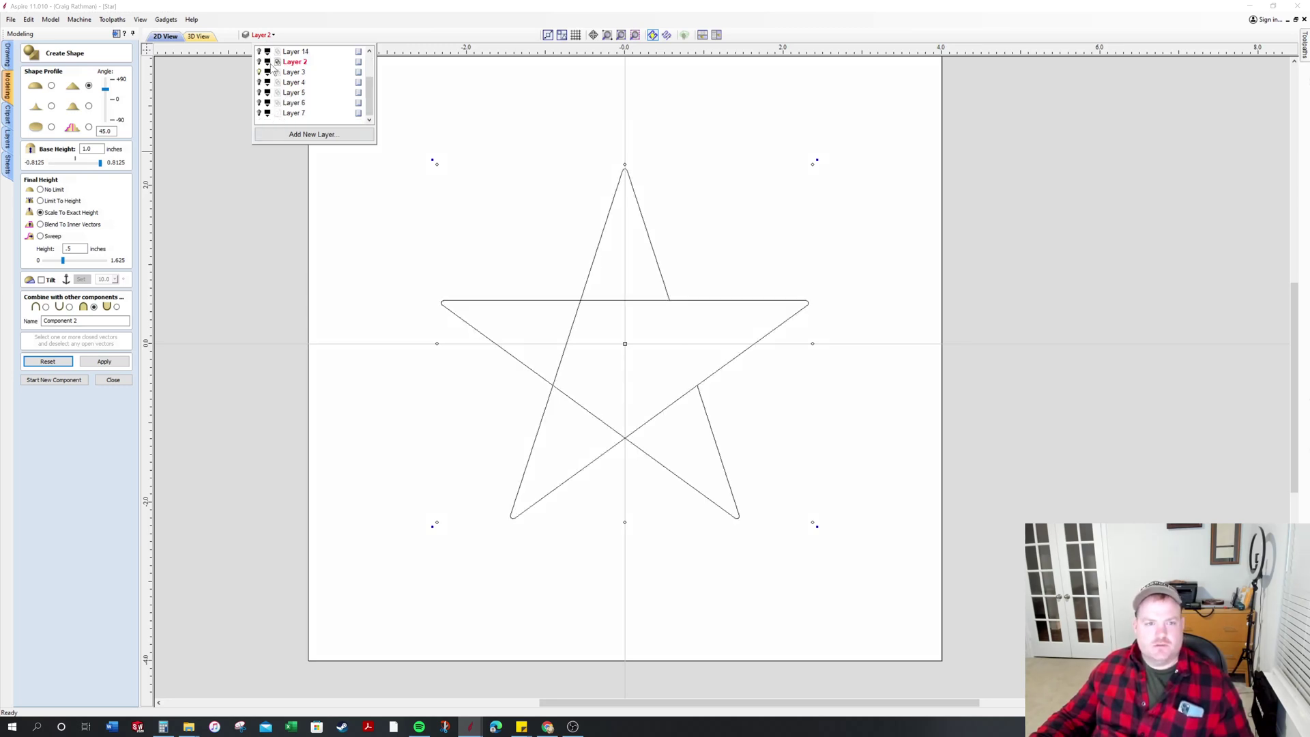
click(259, 72)
click(259, 72)
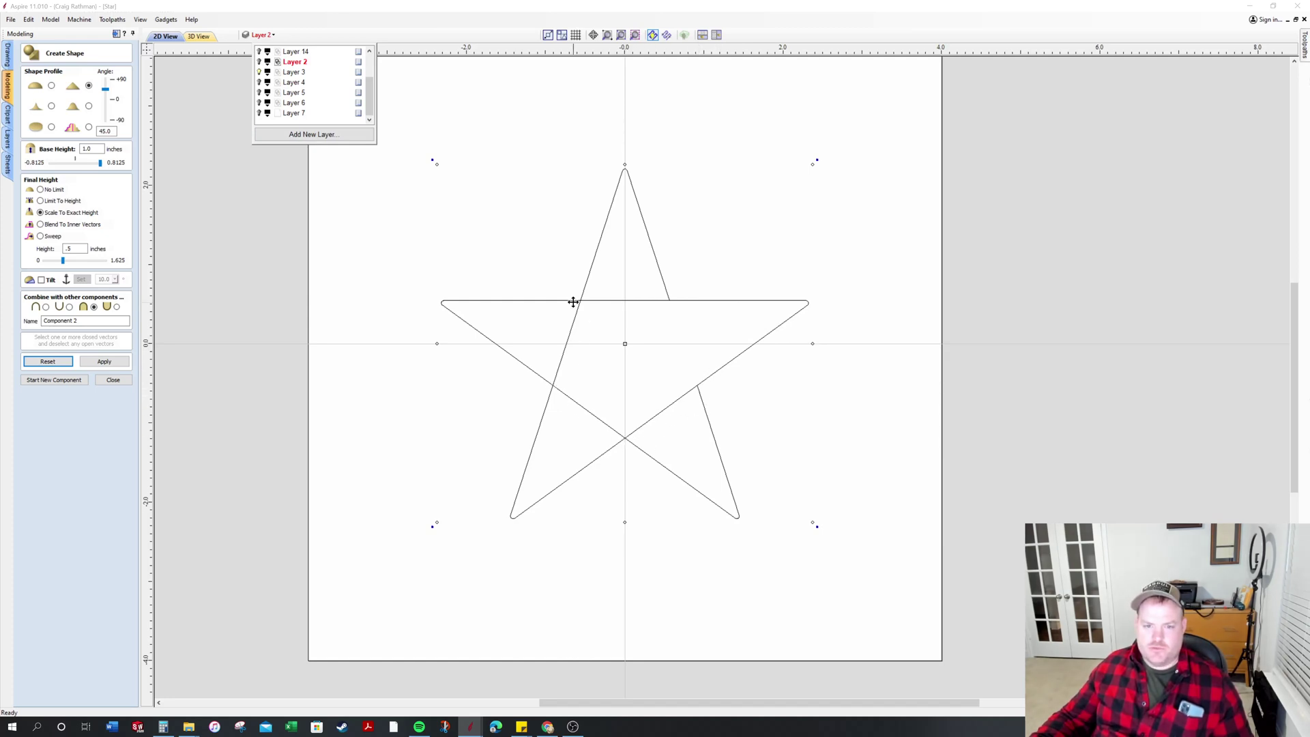
scroll(271, 64, up, 2)
click(260, 53)
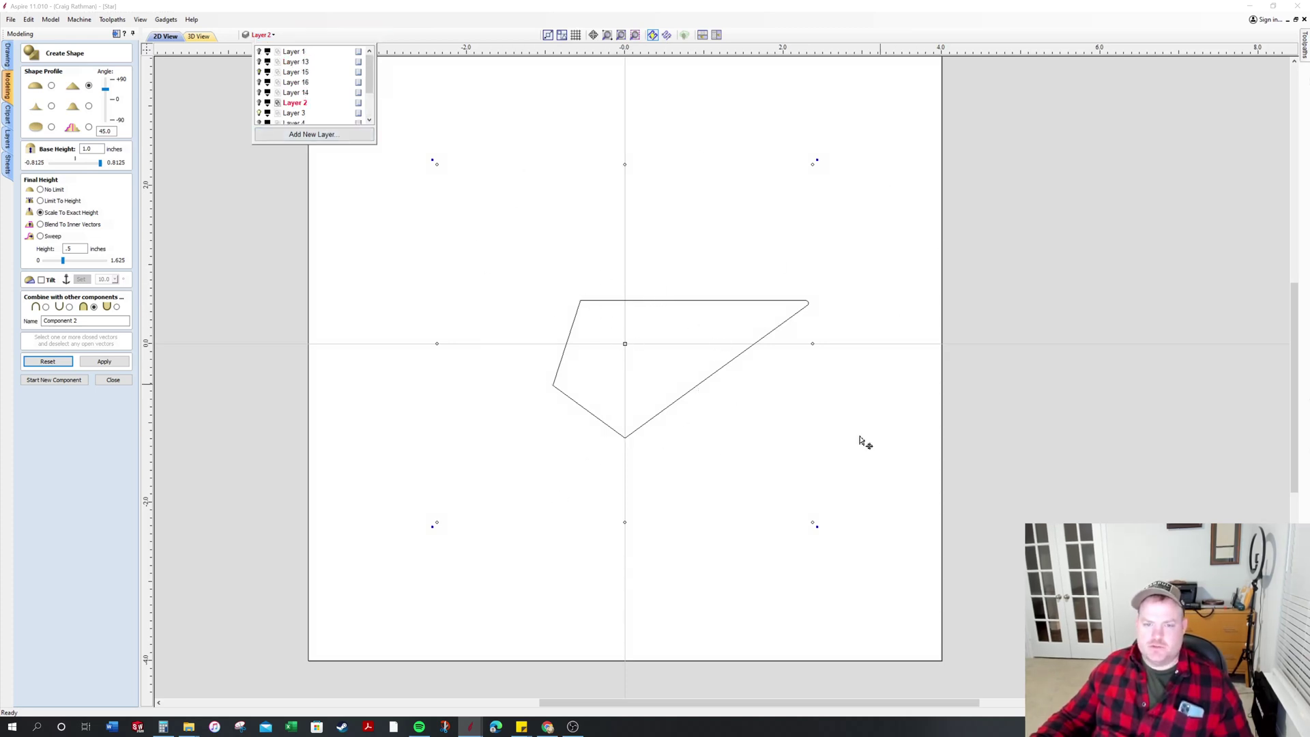
click(112, 381)
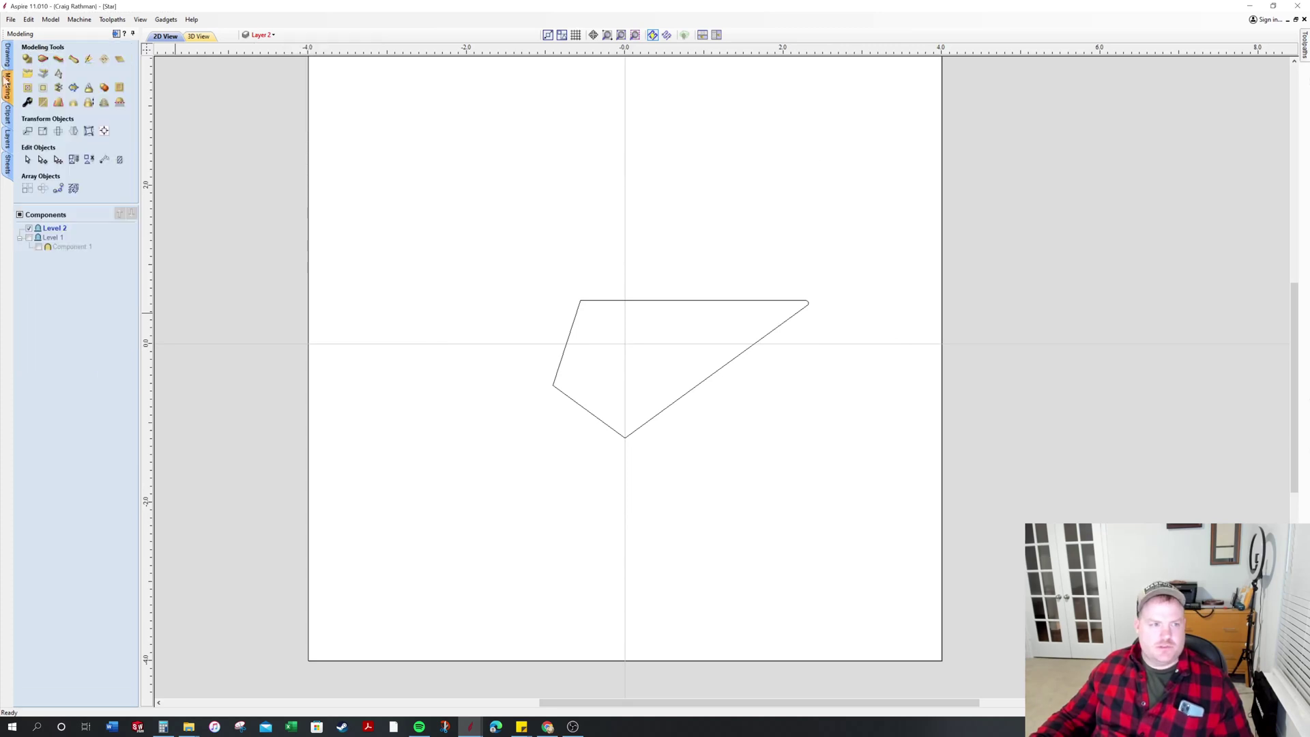
click(8, 54)
drag(496, 216, 953, 513)
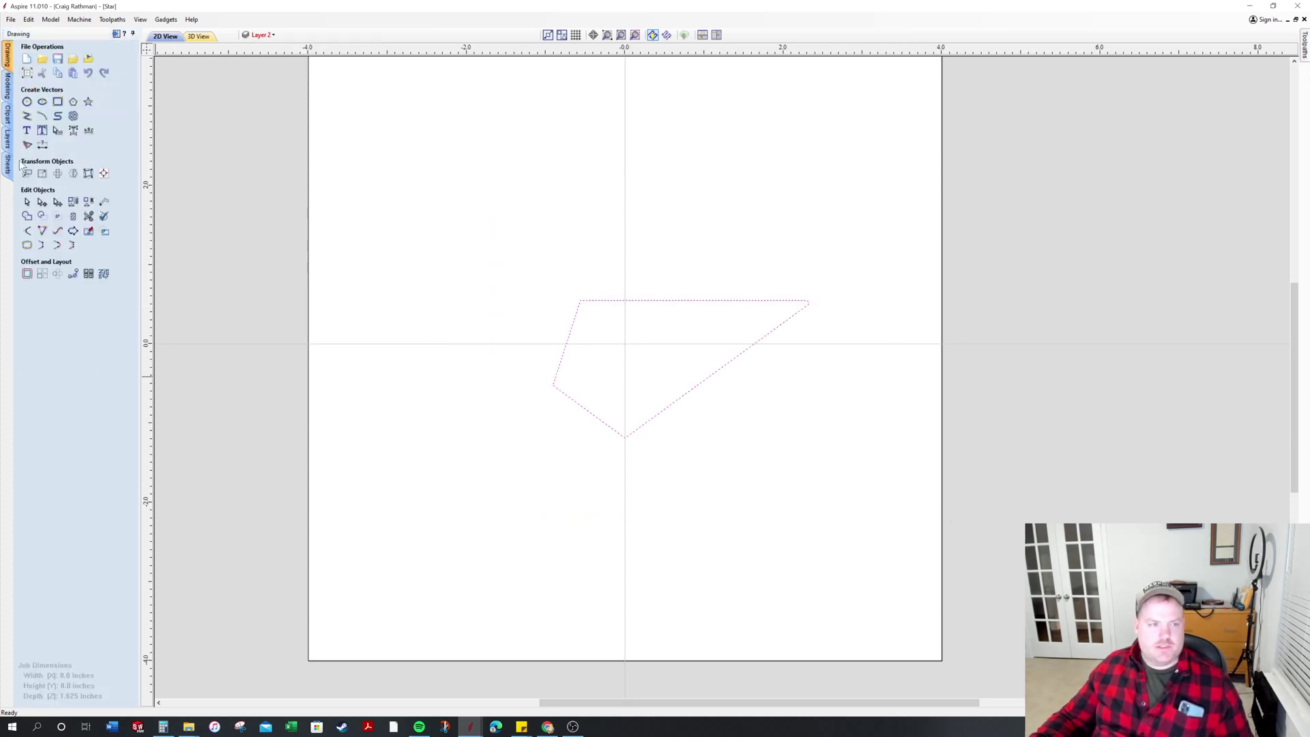
click(27, 245)
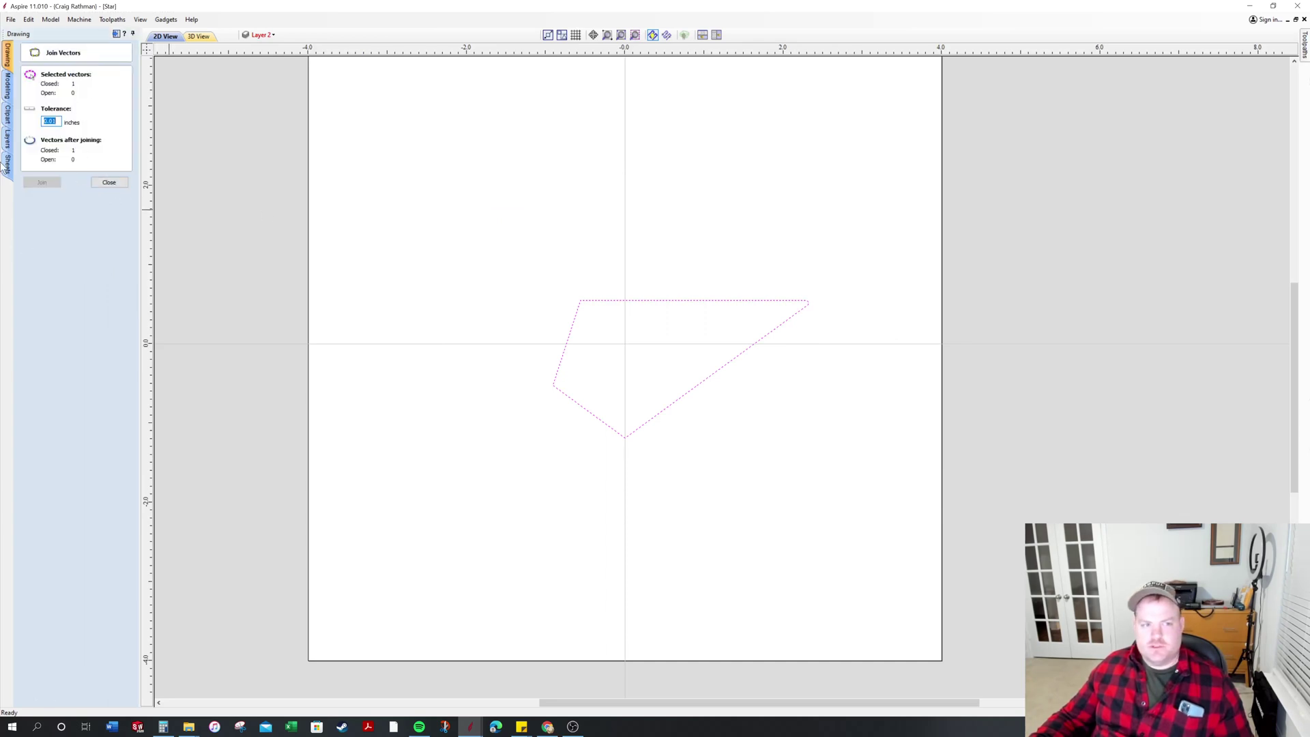
click(111, 183)
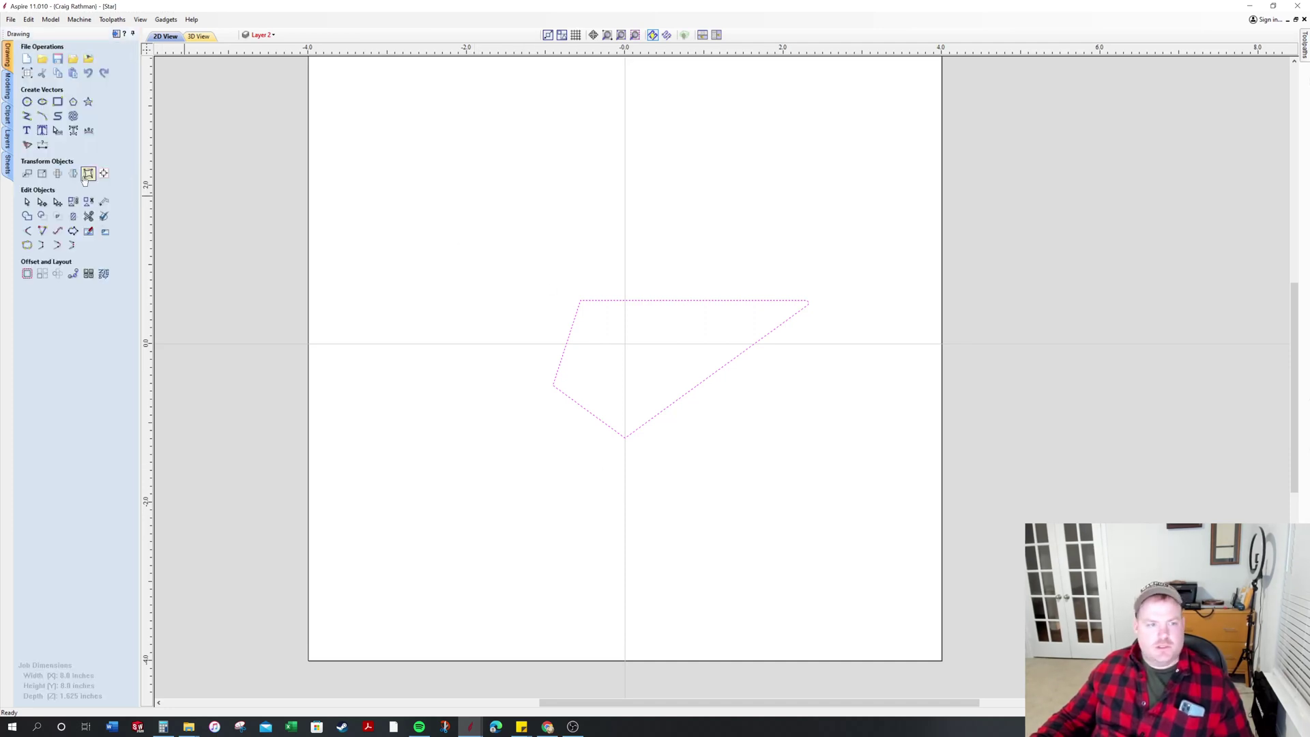
click(104, 217)
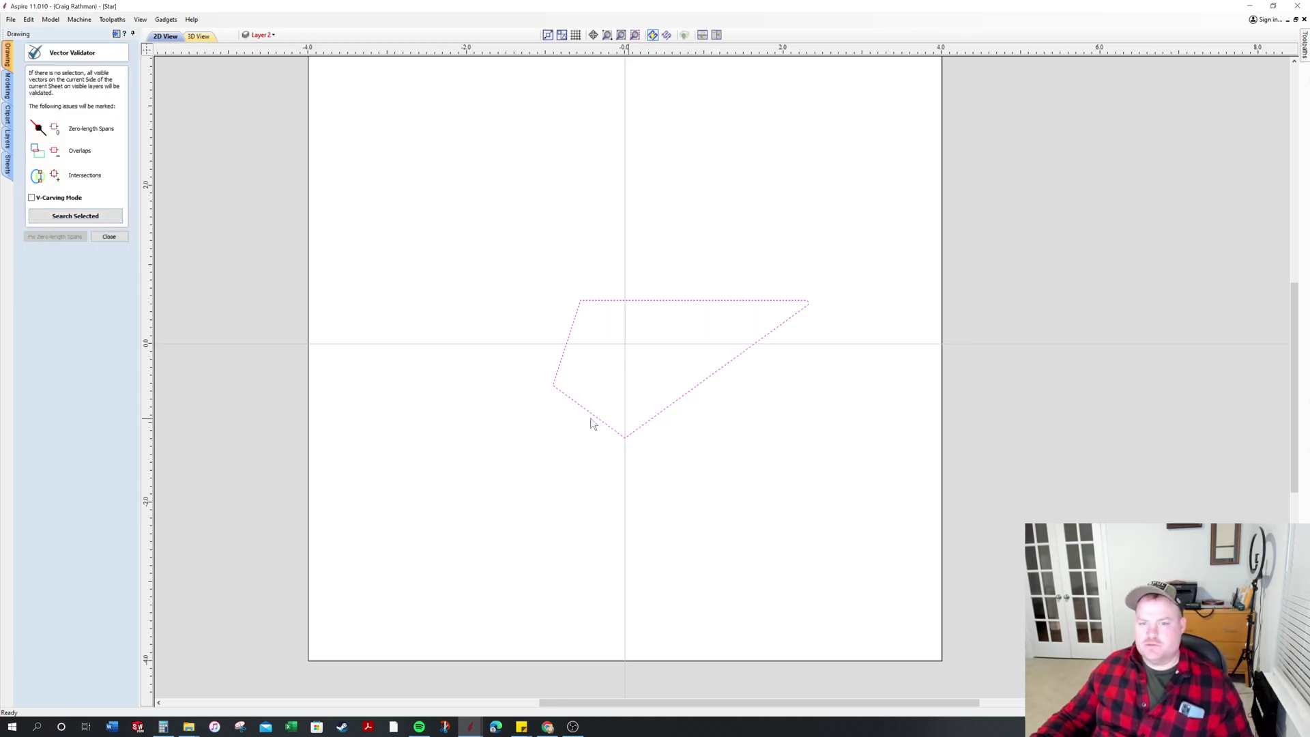
click(107, 216)
Close the vector check, turn on the star leg layers 4–7, make Layer 7 active, and switch to Modeling
click(109, 239)
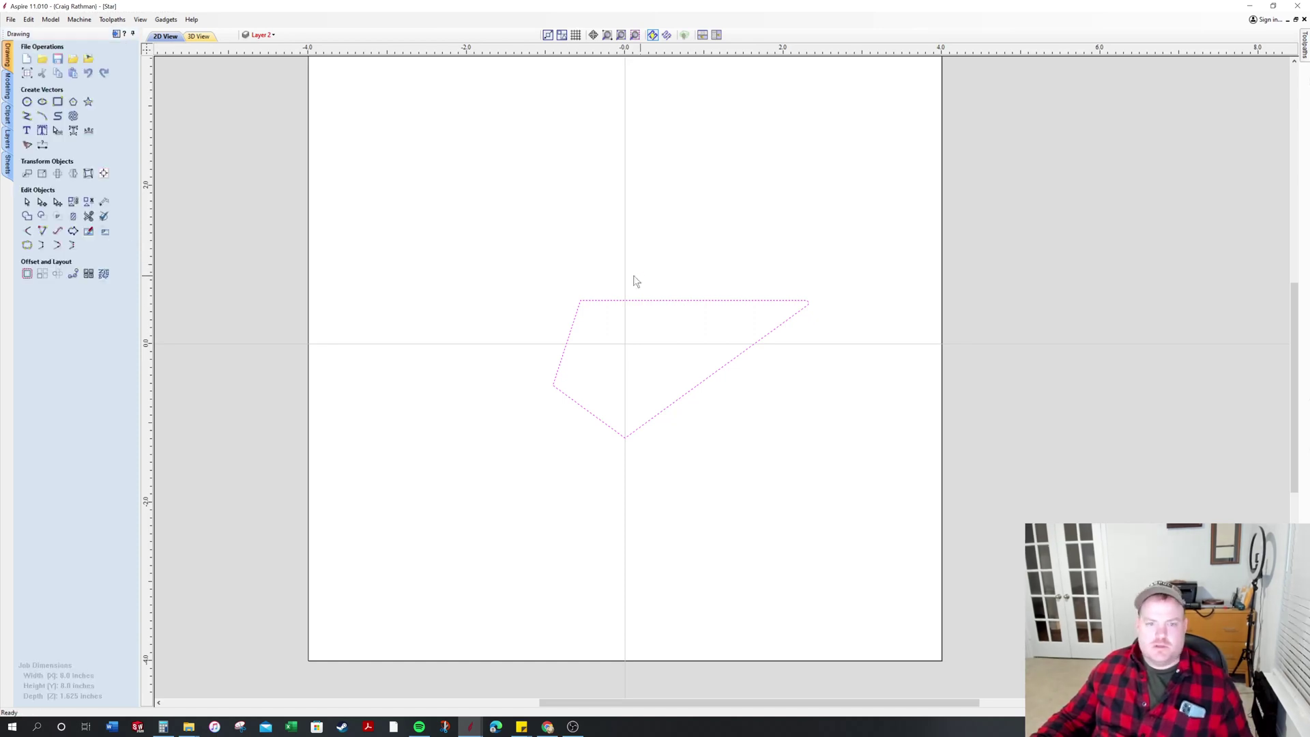
click(260, 35)
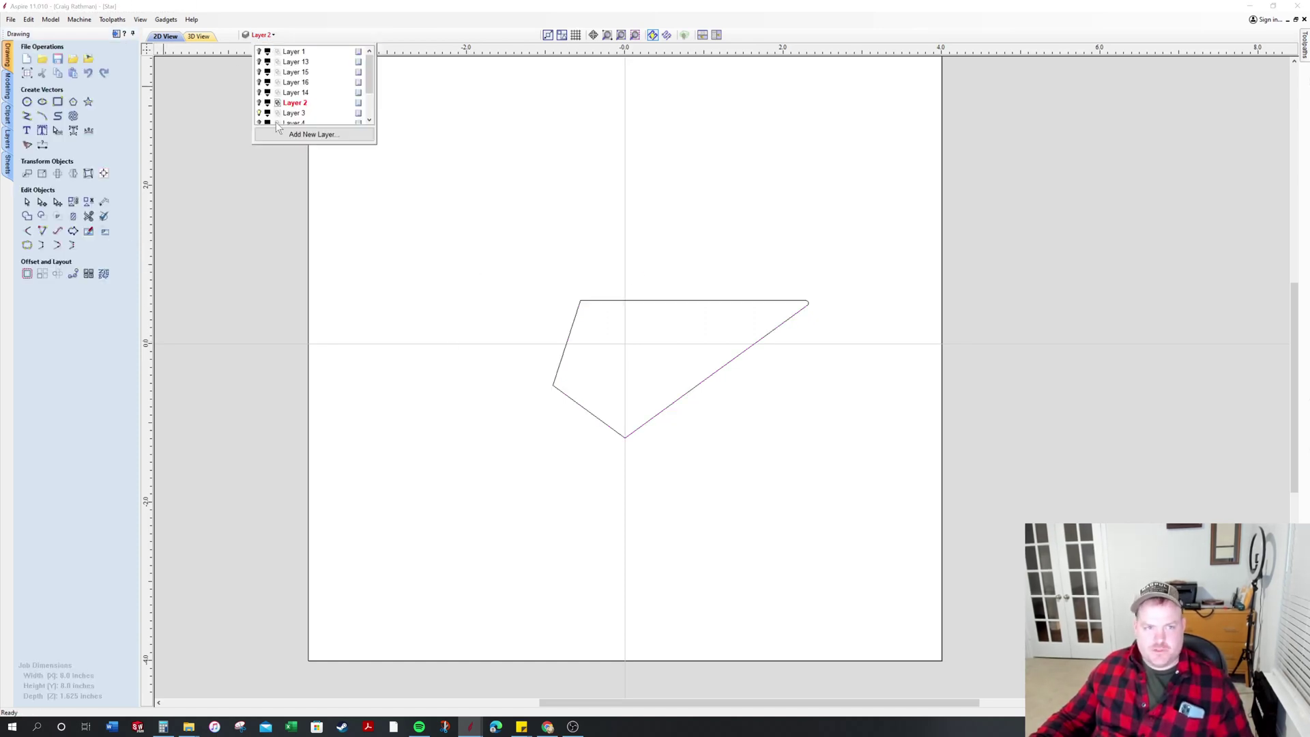
click(259, 83)
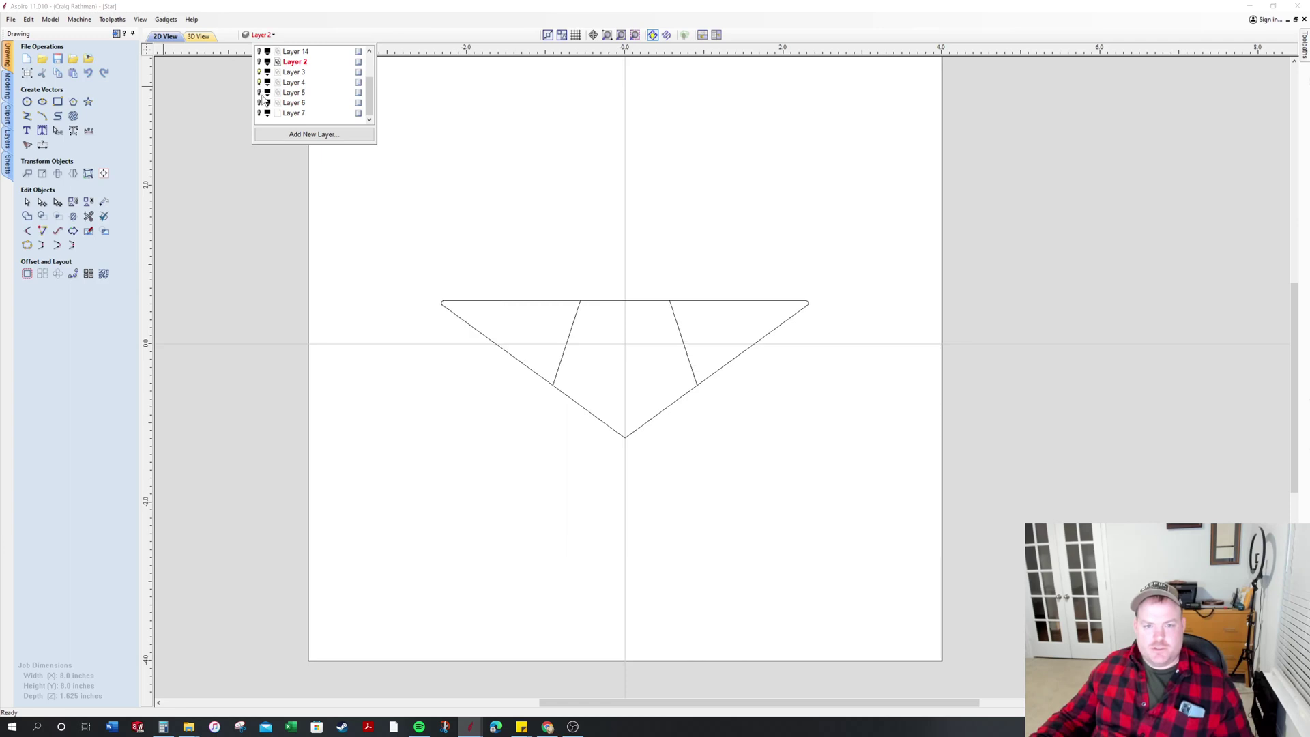
click(259, 93)
click(259, 103)
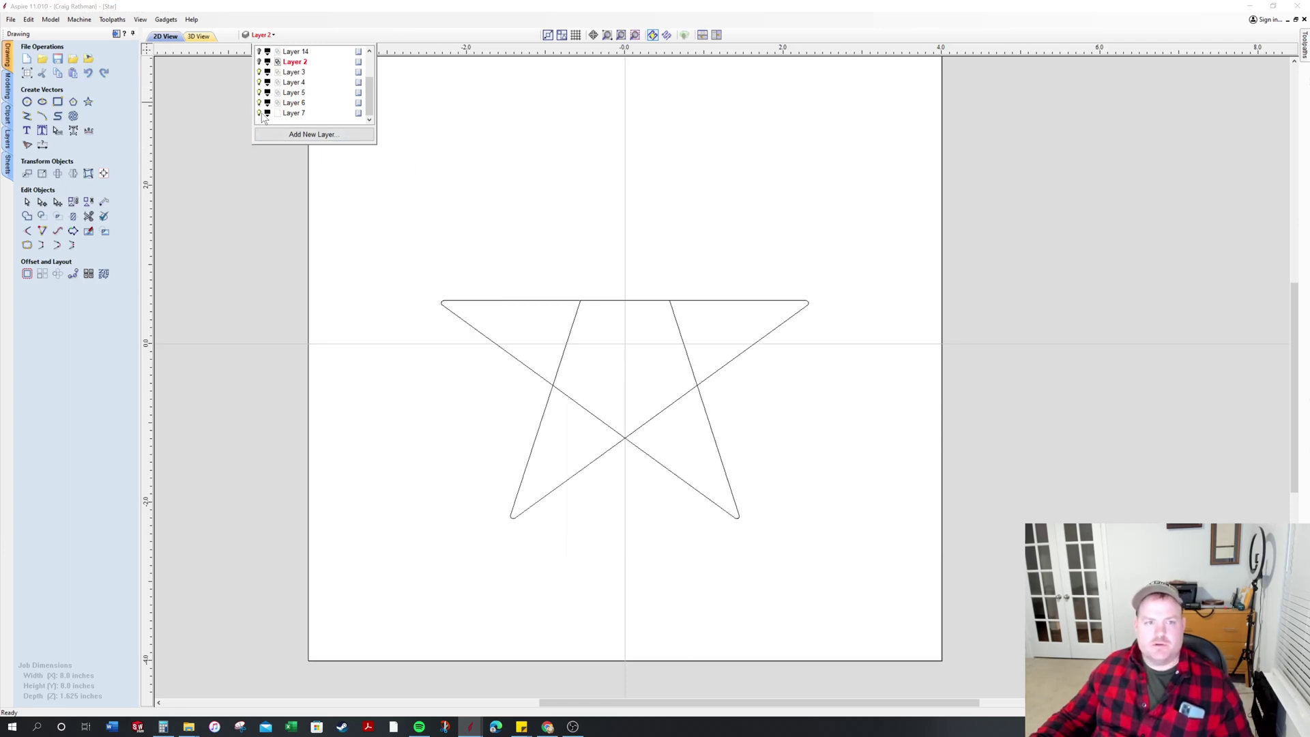
click(294, 113)
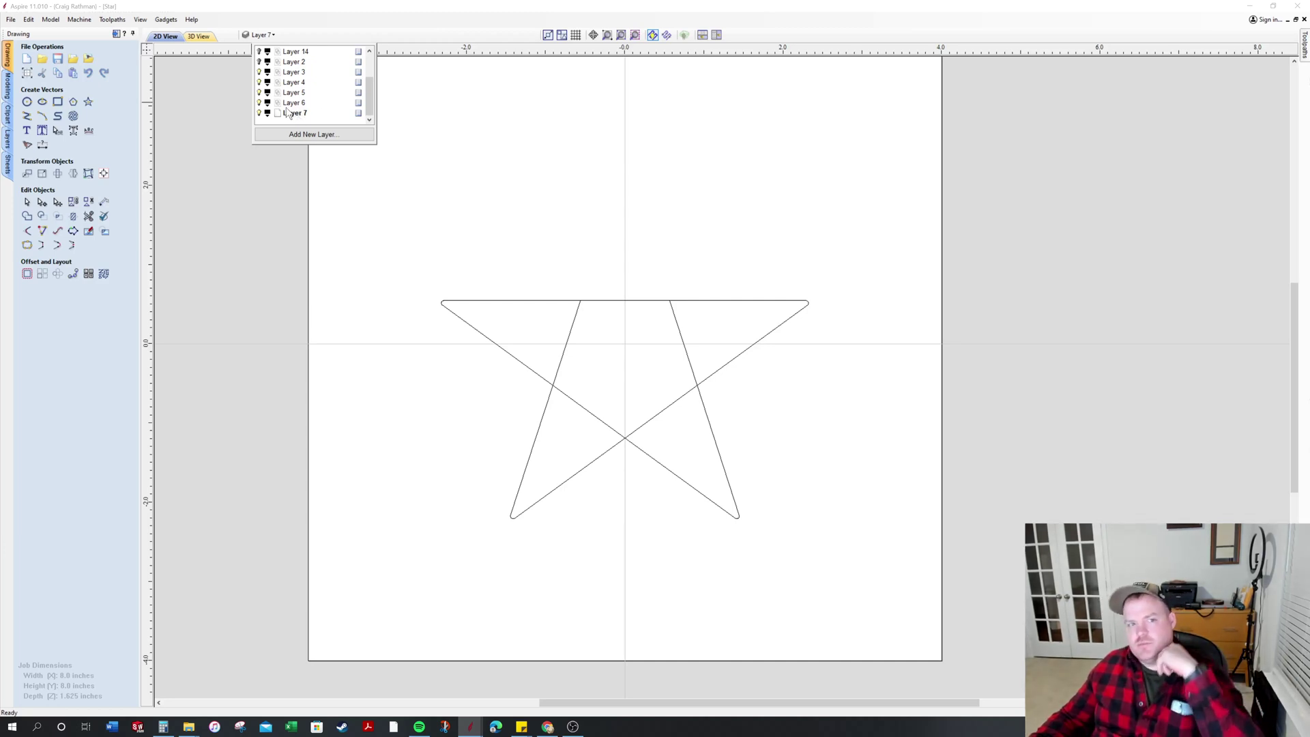
click(259, 62)
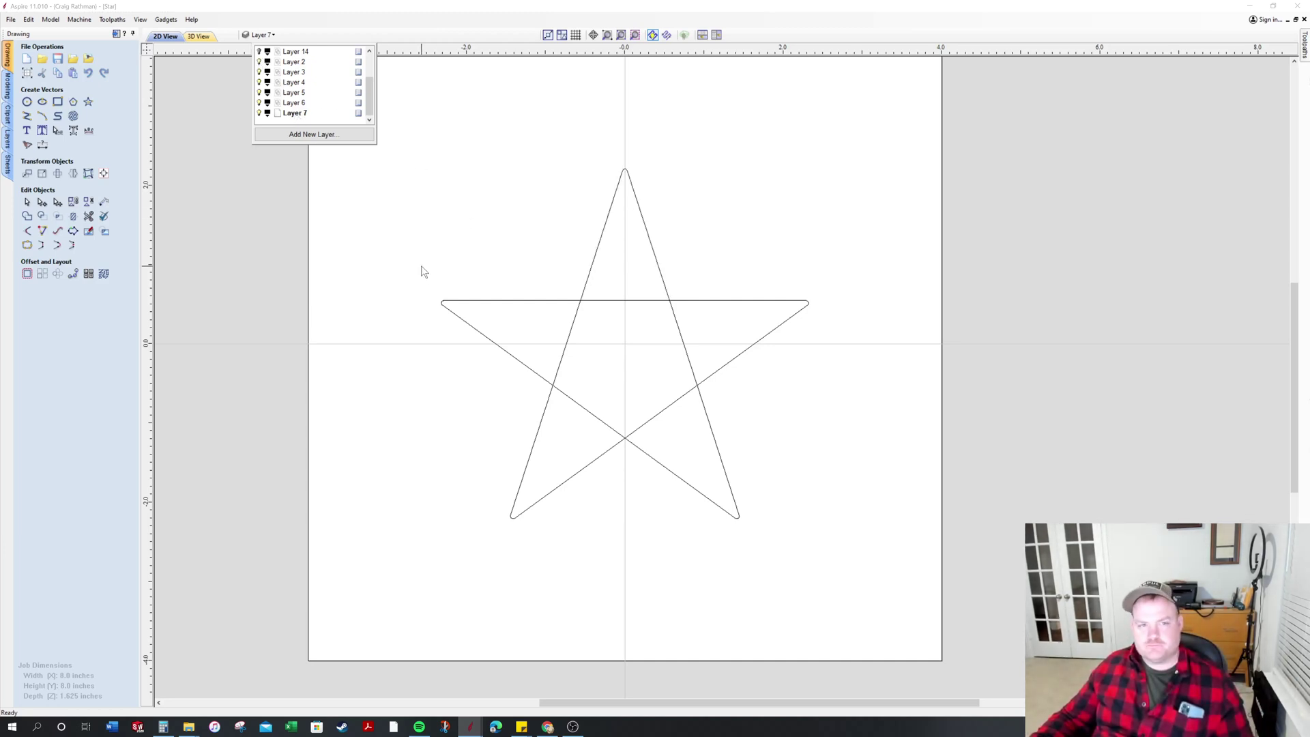
click(7, 88)
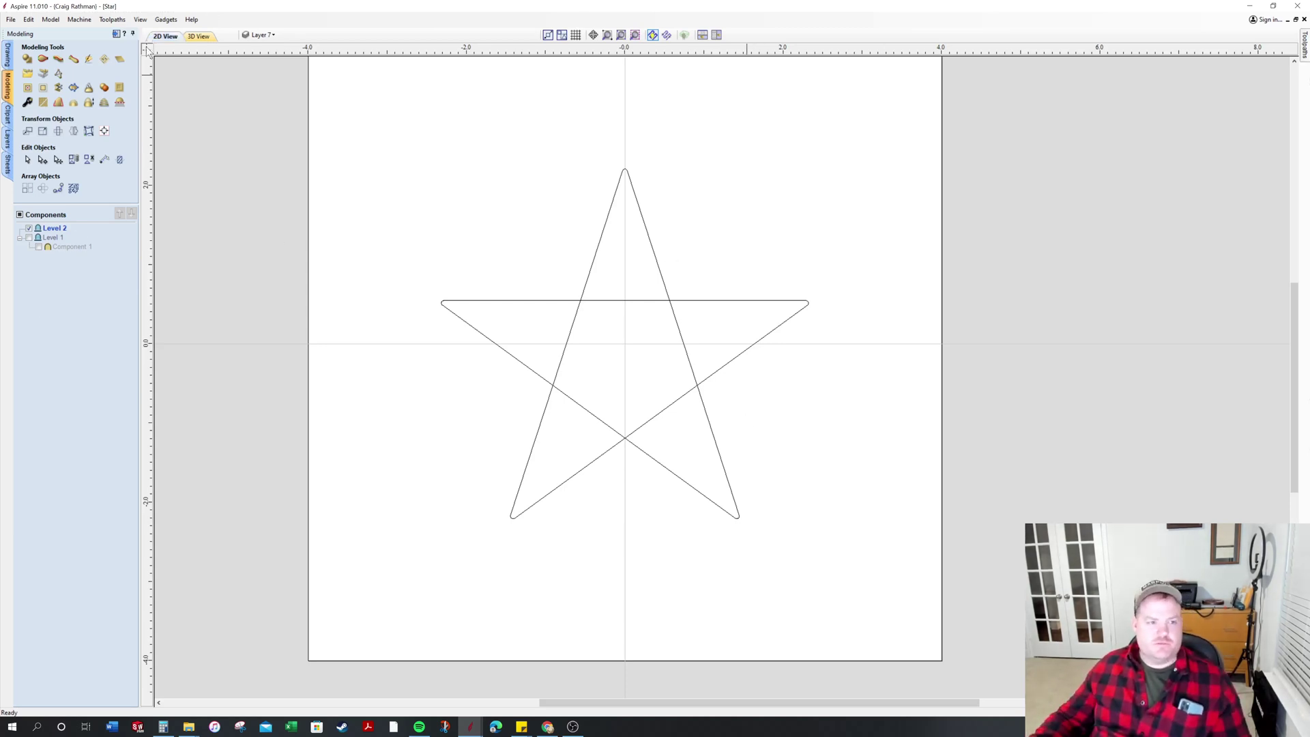
right_click(48, 235)
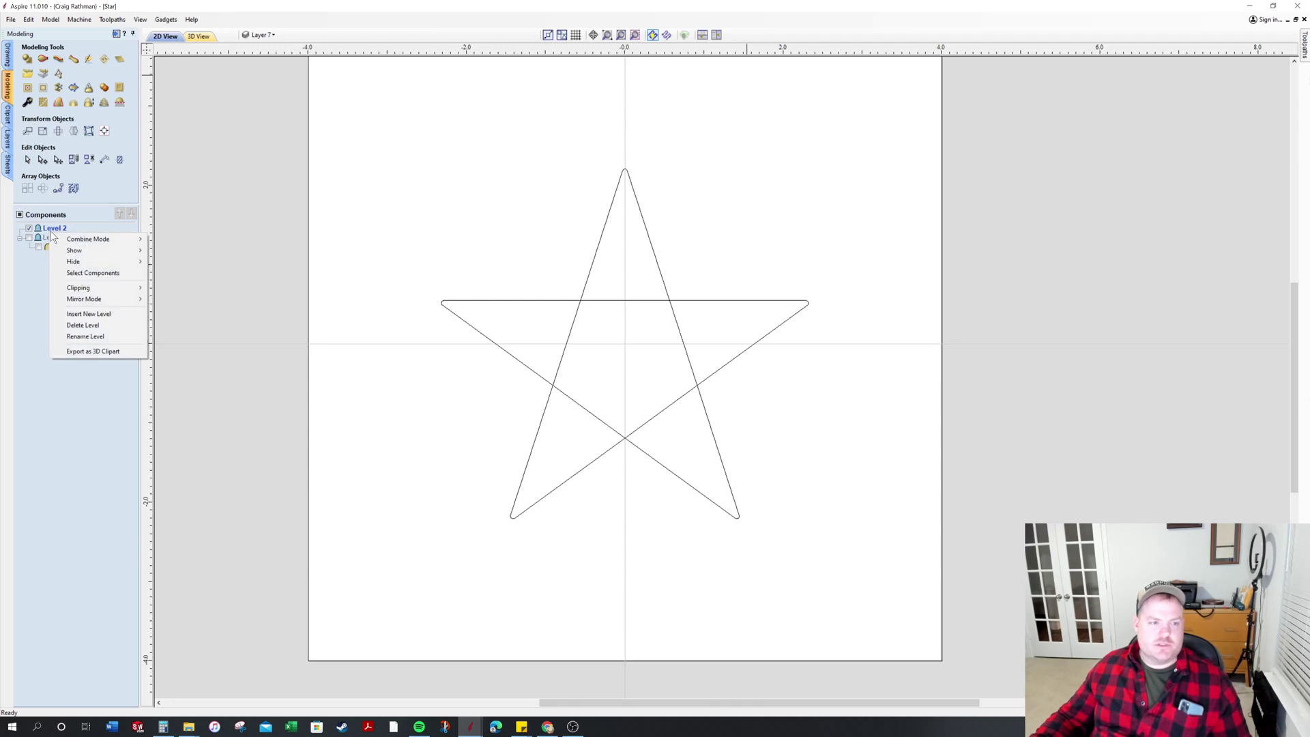
double_click(46, 226)
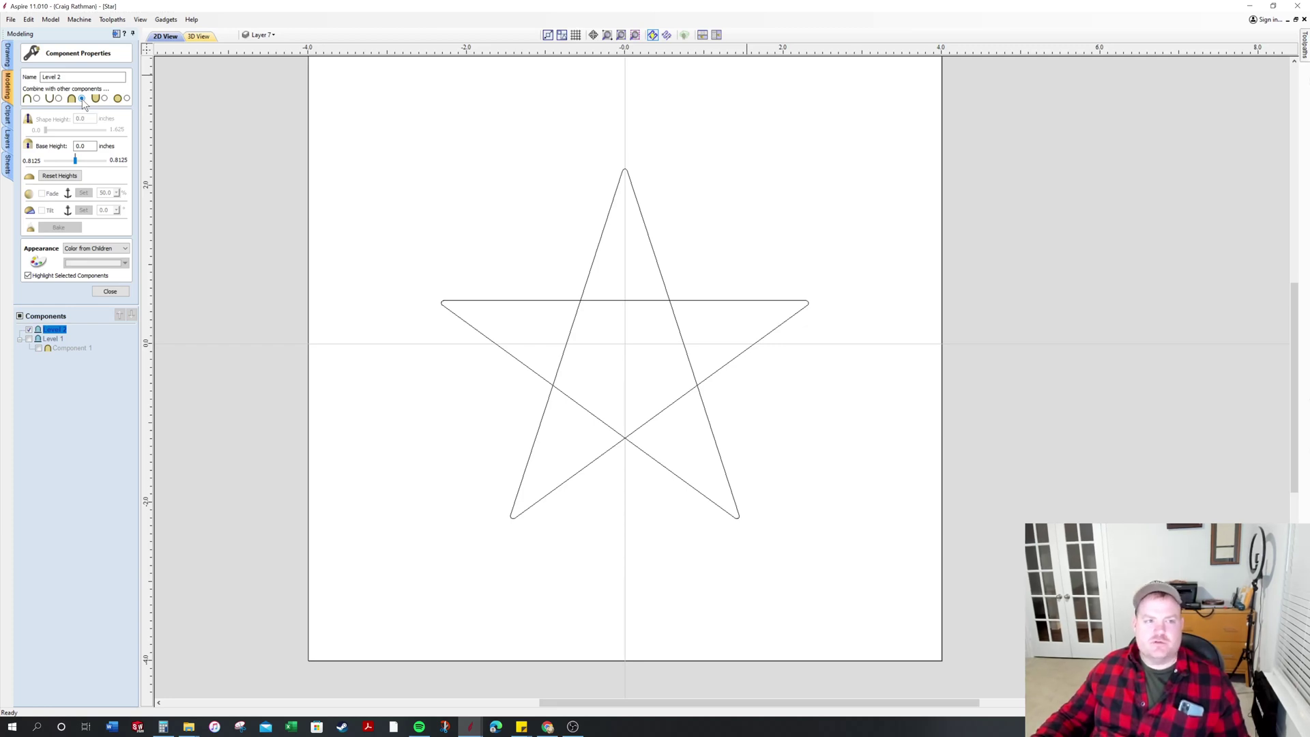
click(110, 292)
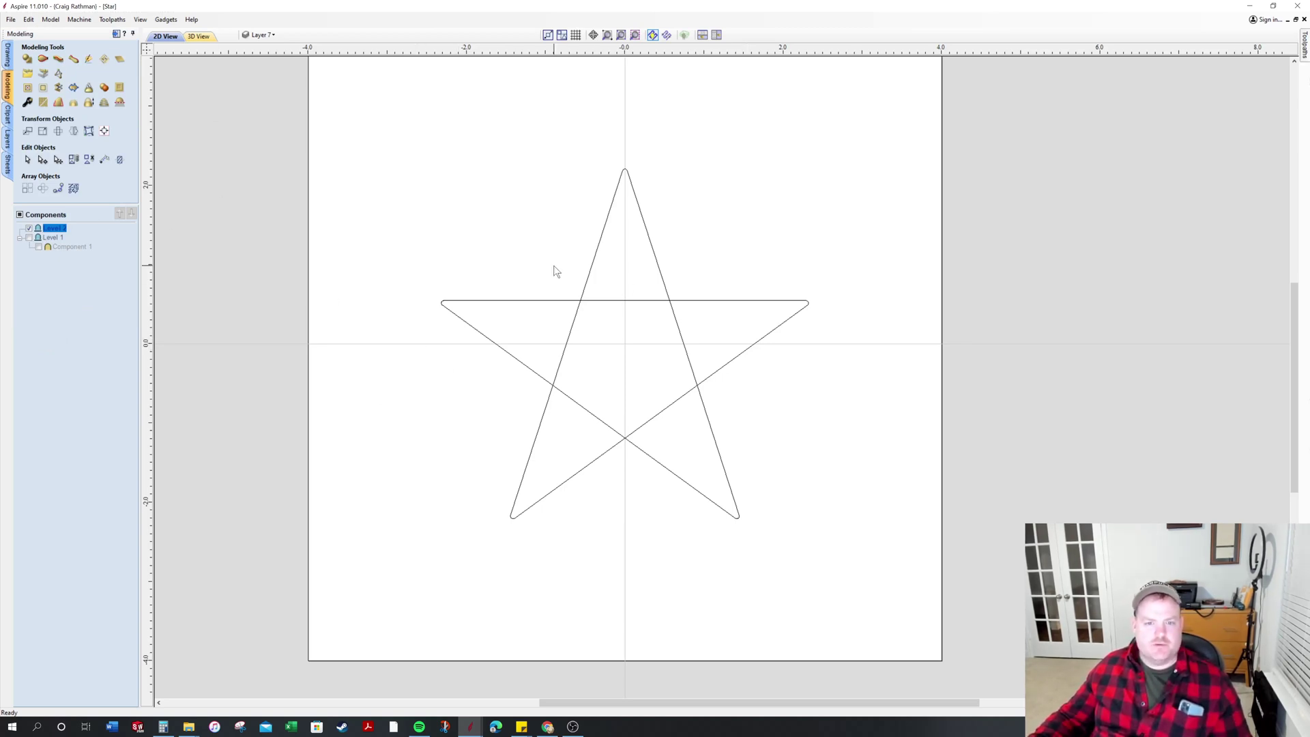
Select the star outline and build it into a 0.5-inch-high, sharply ridged 3D star shape
click(591, 278)
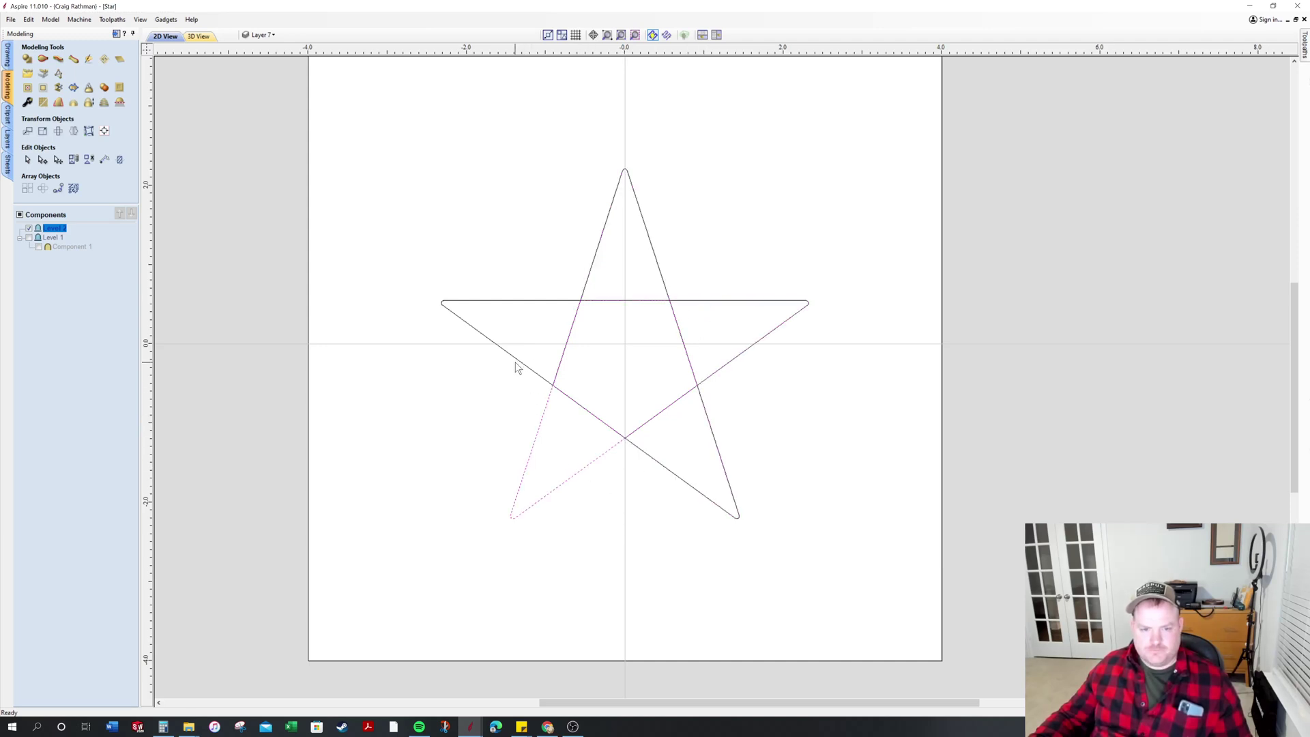
drag(374, 117, 862, 596)
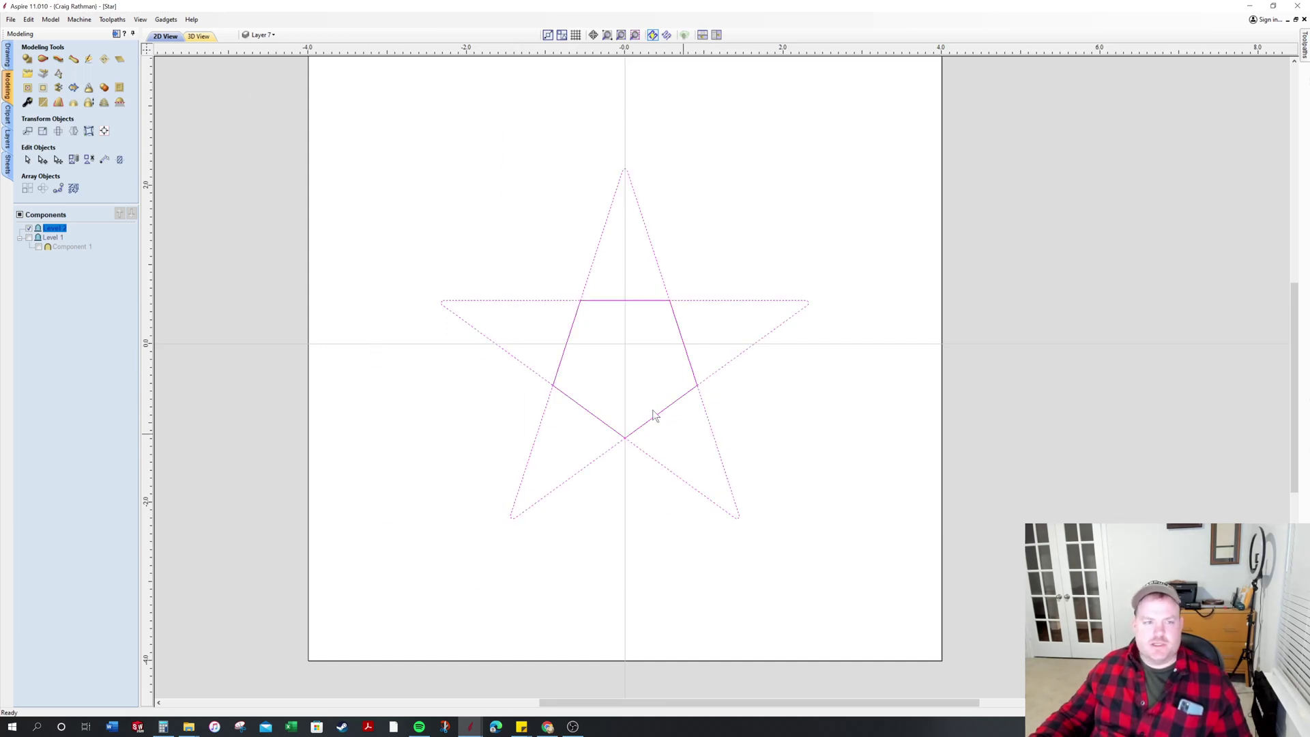
click(26, 60)
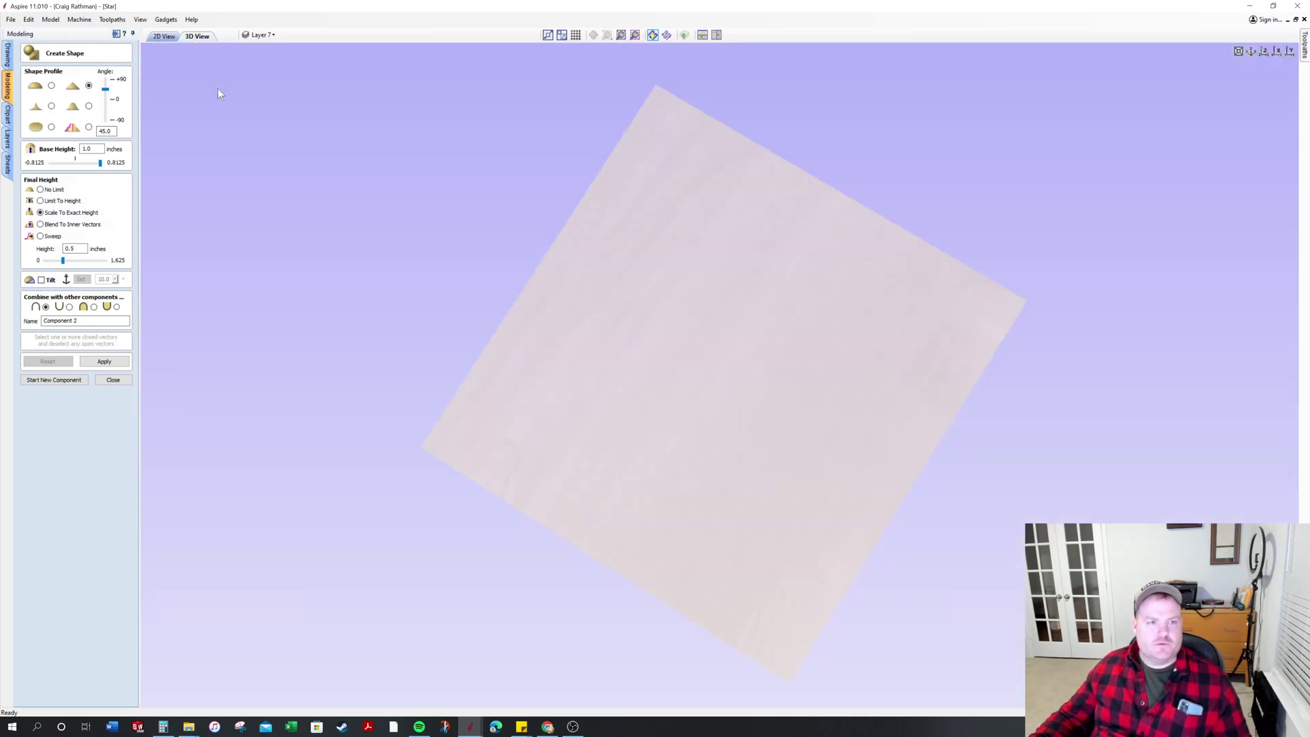
click(198, 36)
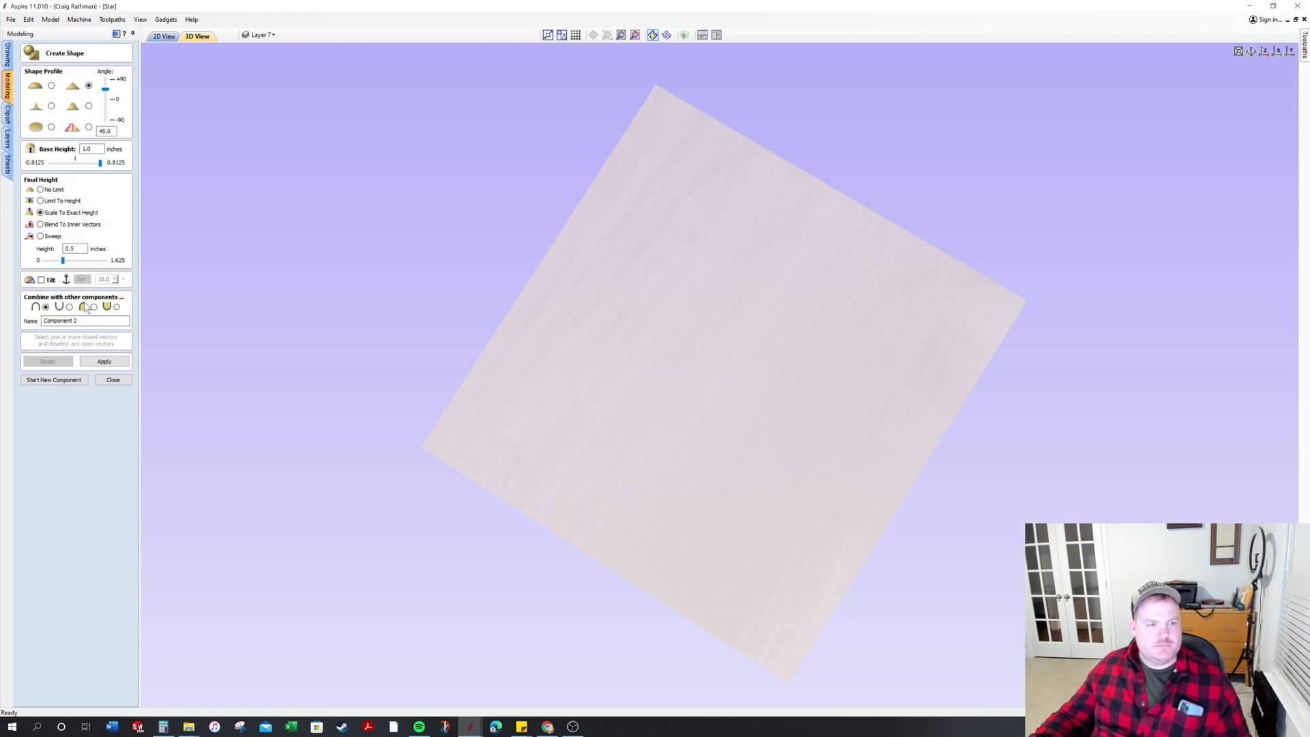
click(93, 307)
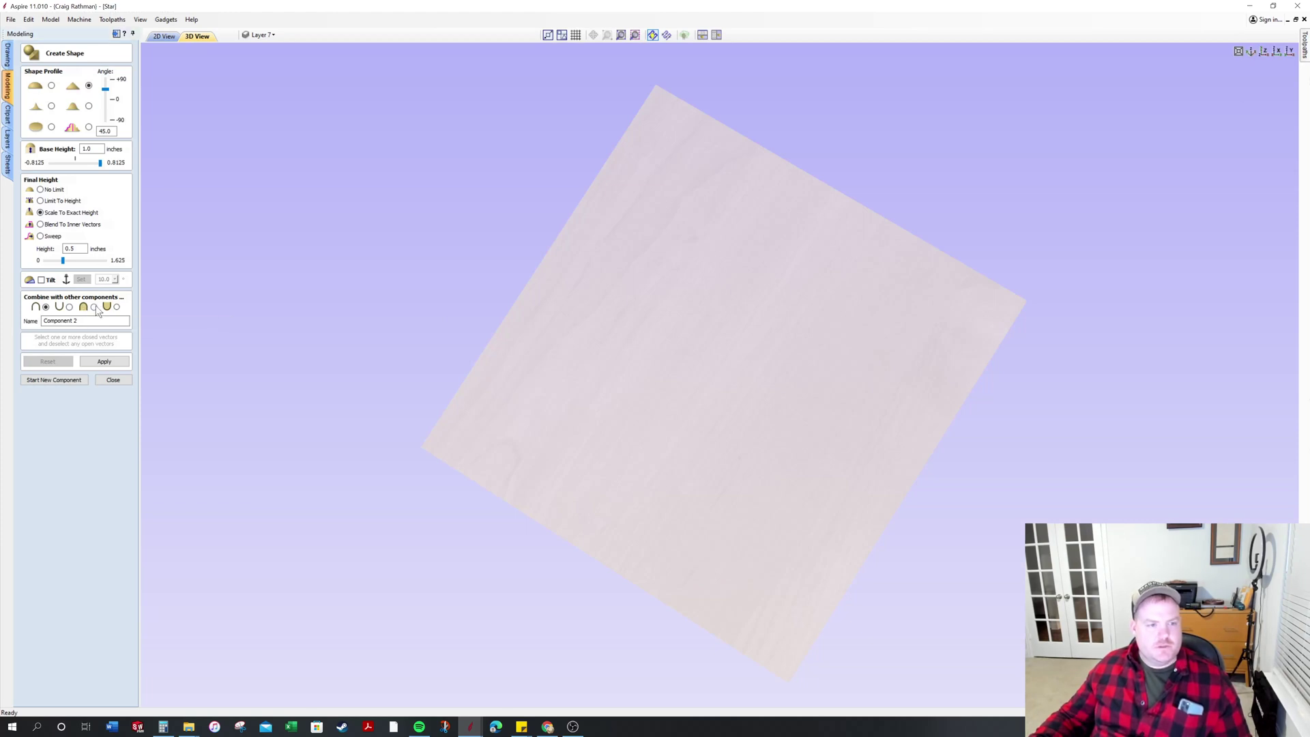
click(112, 362)
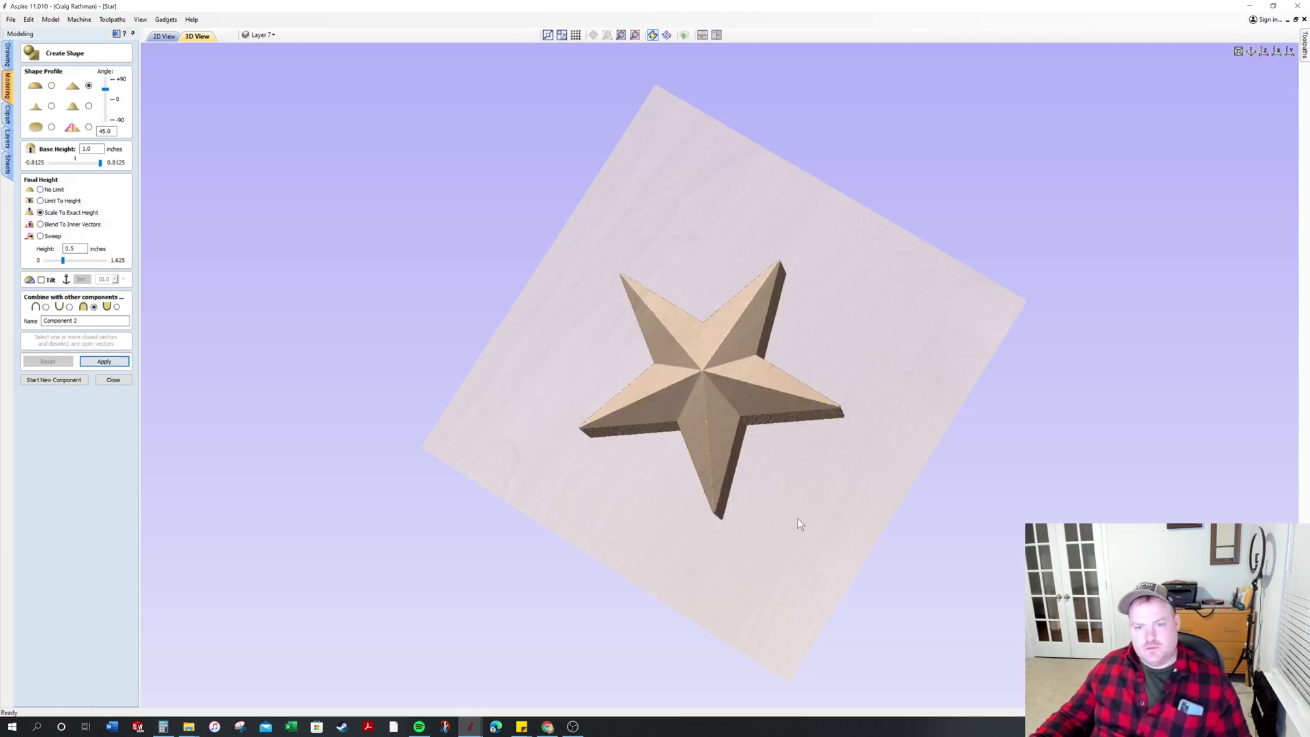
drag(837, 427, 876, 361)
scroll(812, 347, up, 6)
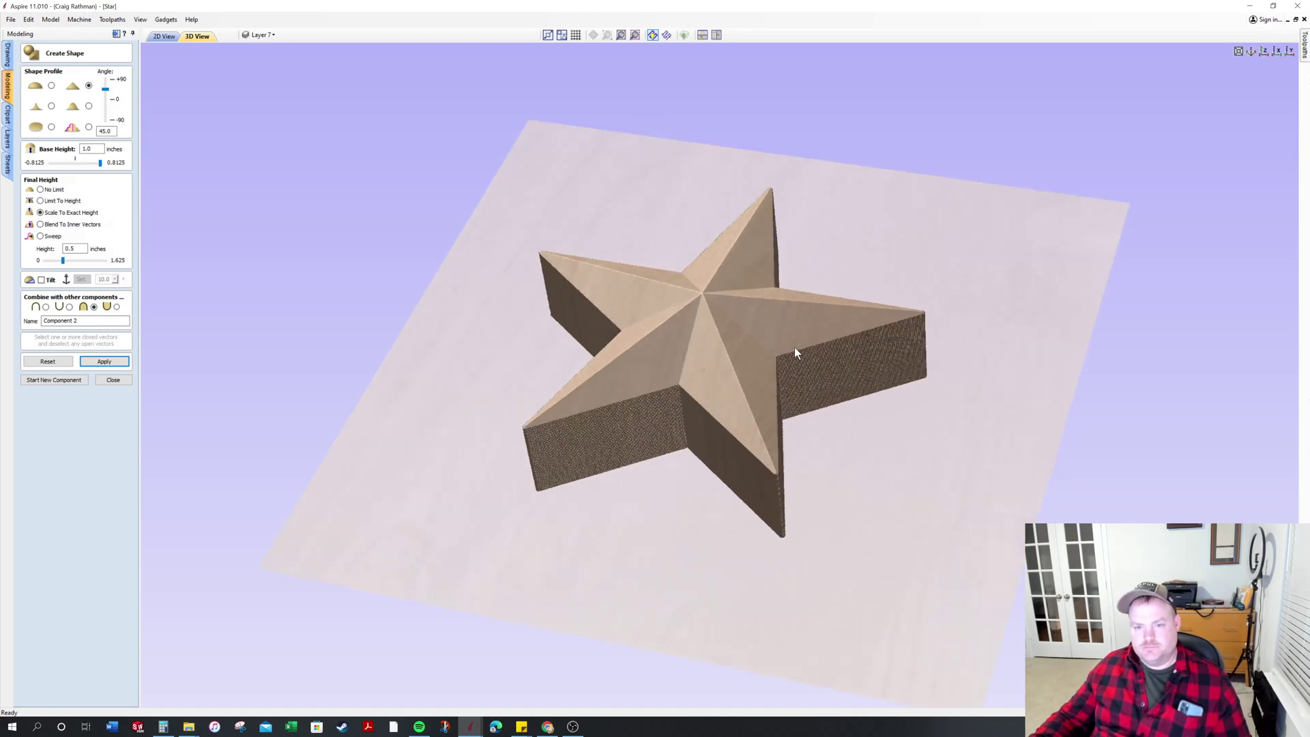
drag(699, 451, 727, 483)
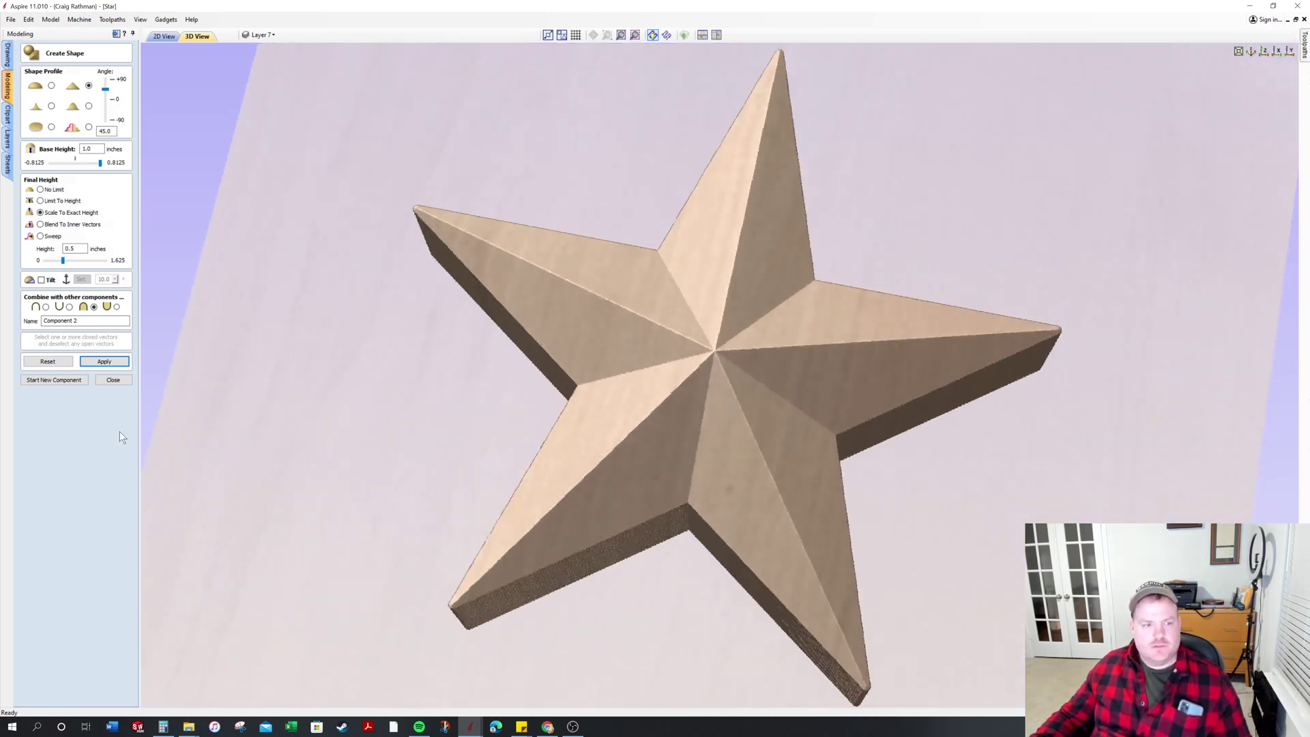
Close the Create Shape tool and inspect the new raised star in 3D
click(113, 380)
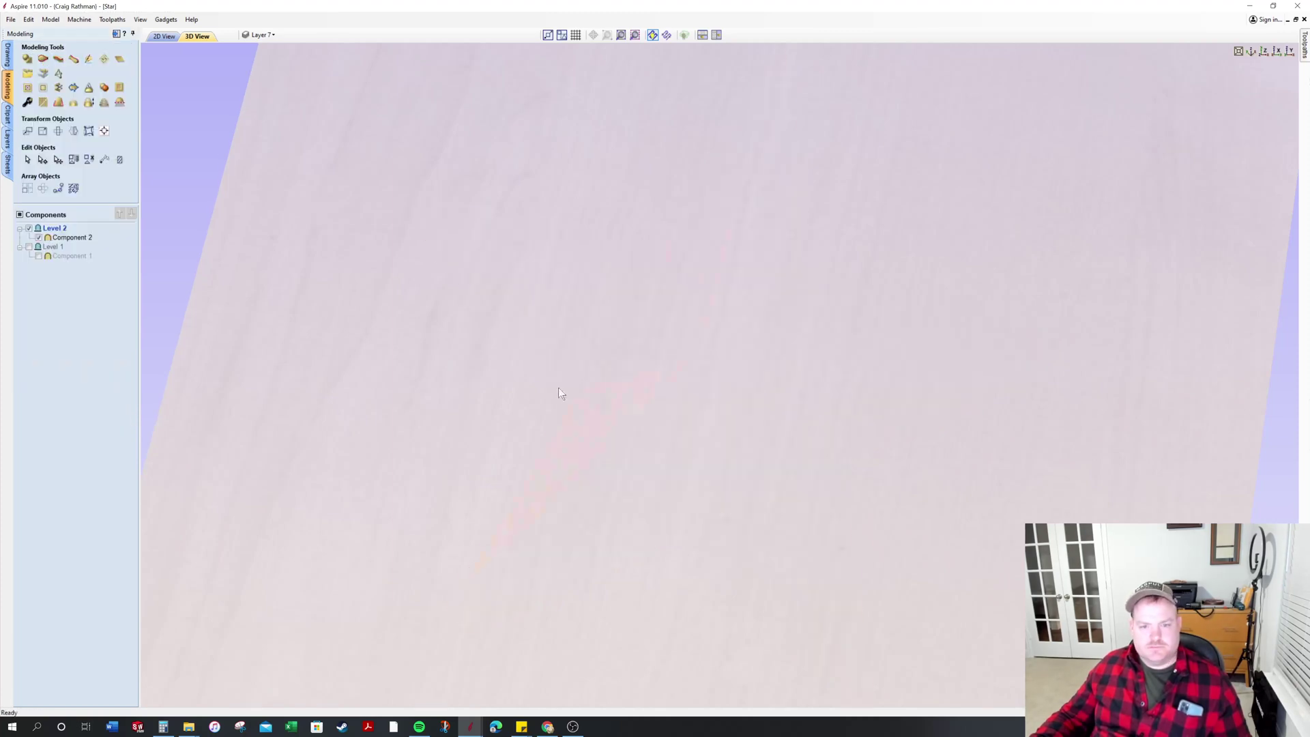
drag(545, 413, 567, 338)
drag(883, 460, 812, 404)
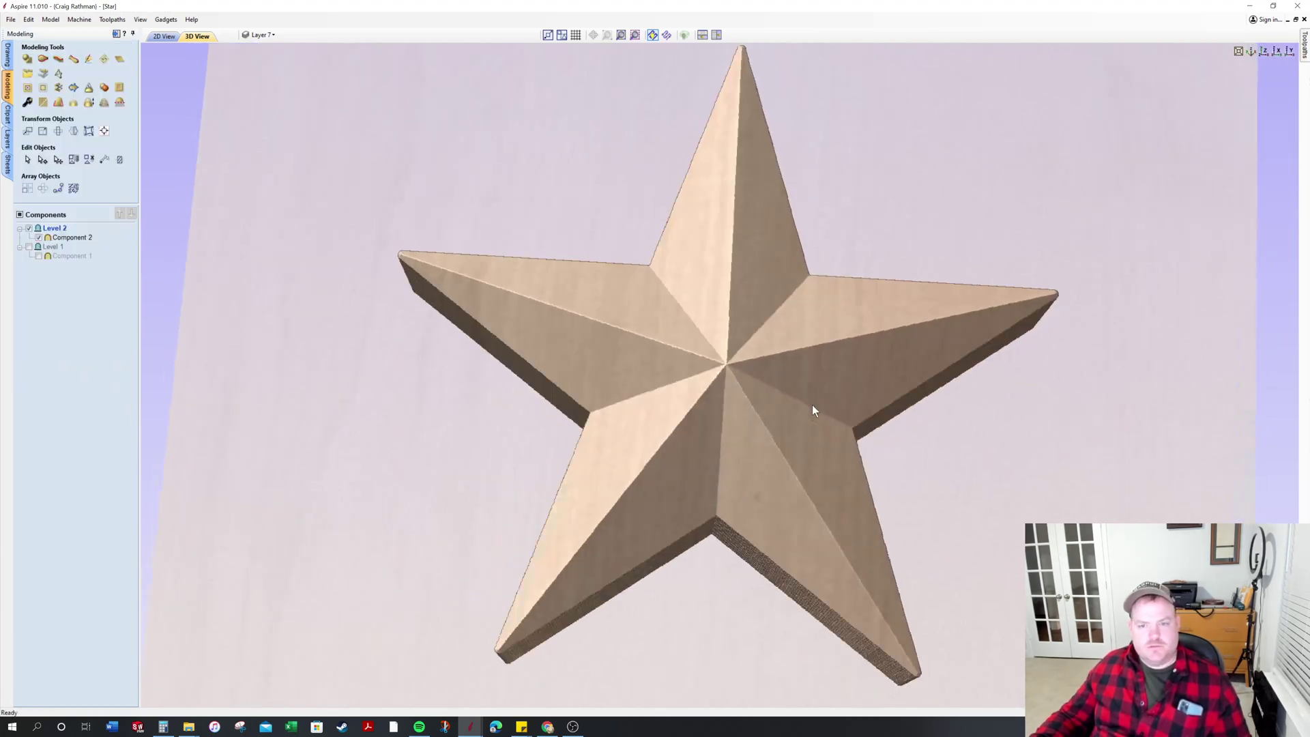
In Smooth Components, tick Preserve transparency and raise Smoothing from about a third to Max
click(44, 104)
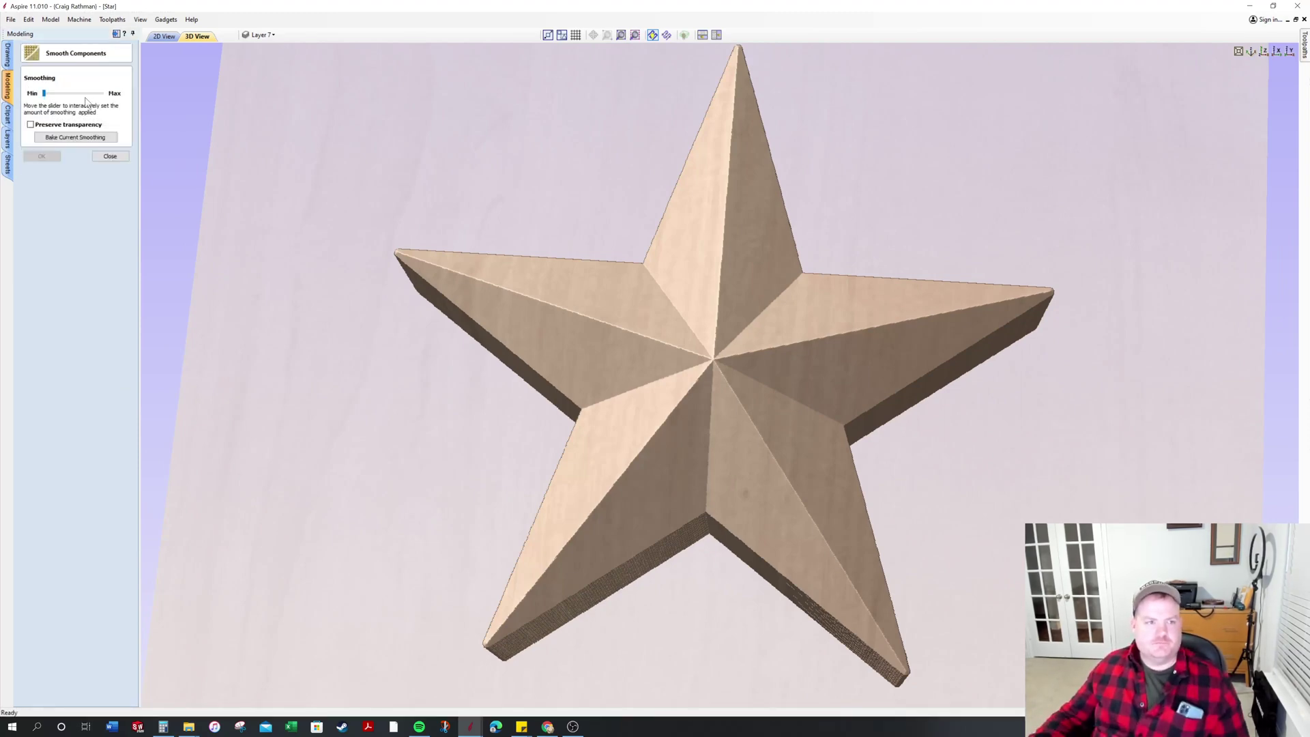
click(30, 125)
drag(779, 616, 696, 526)
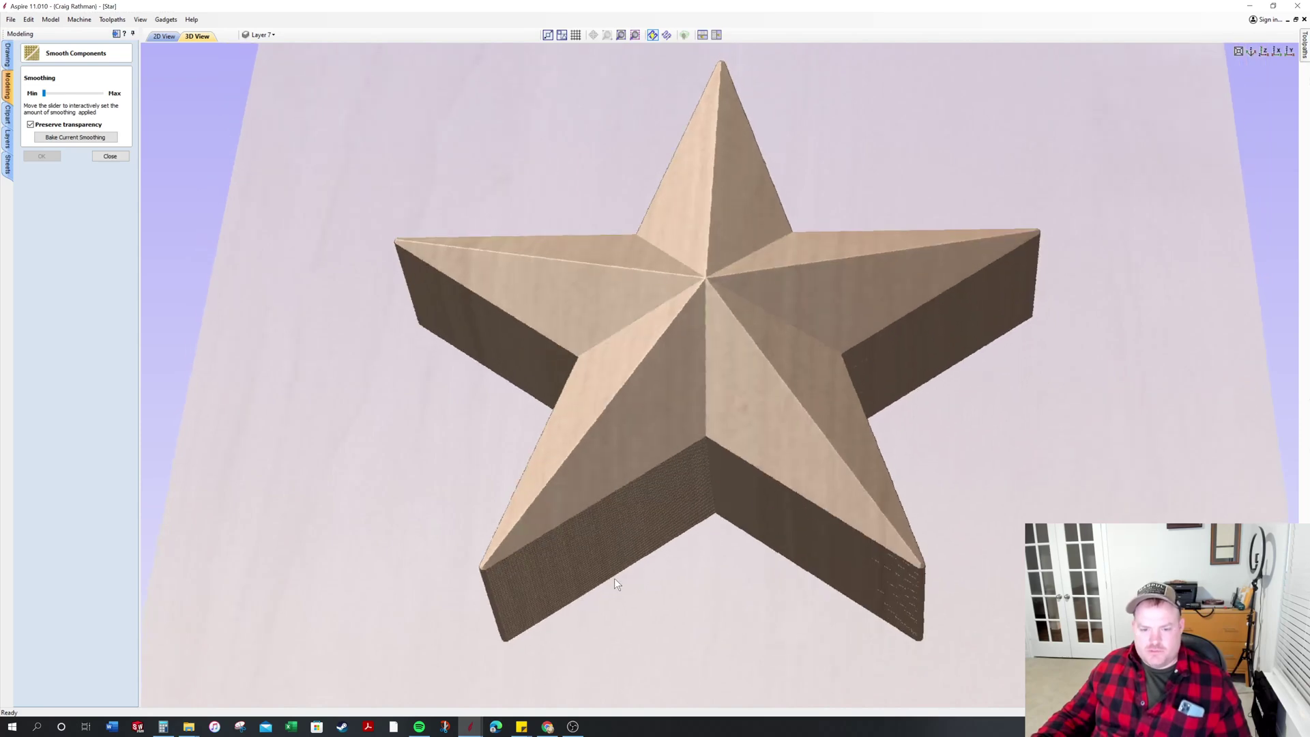
click(64, 92)
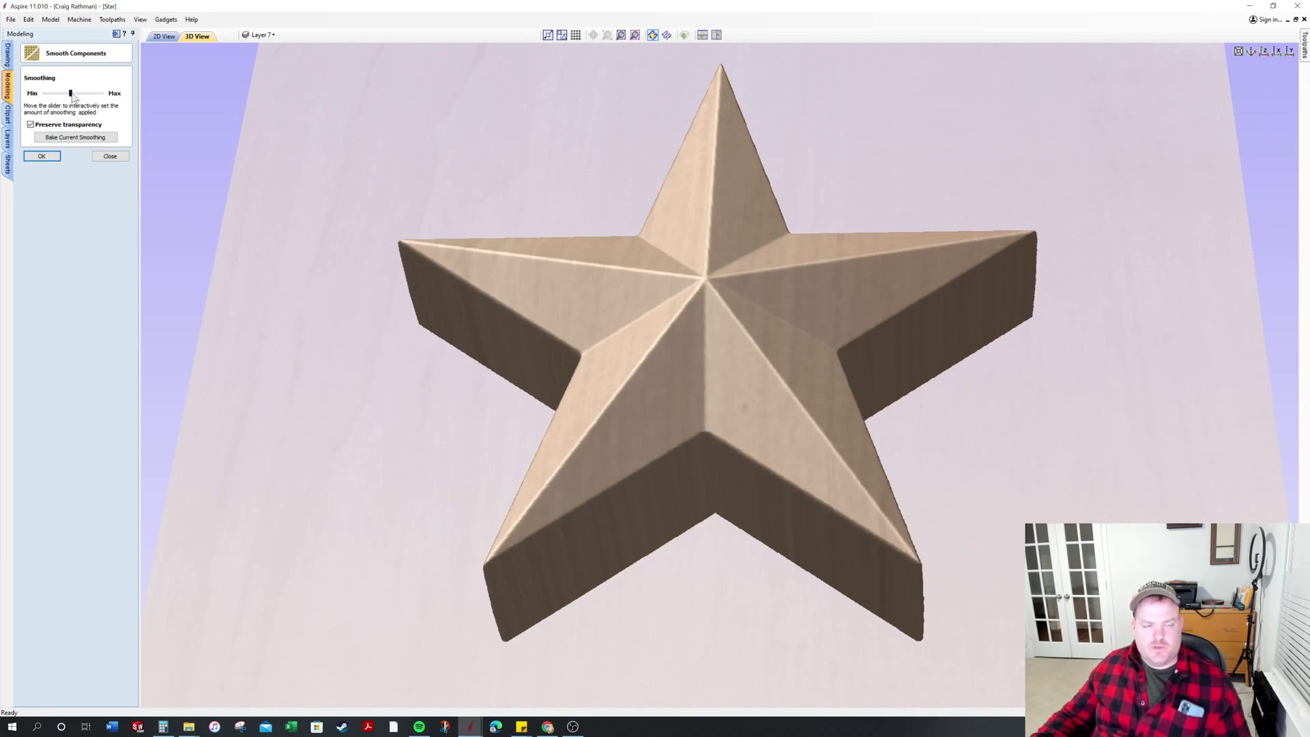
drag(798, 334, 653, 387)
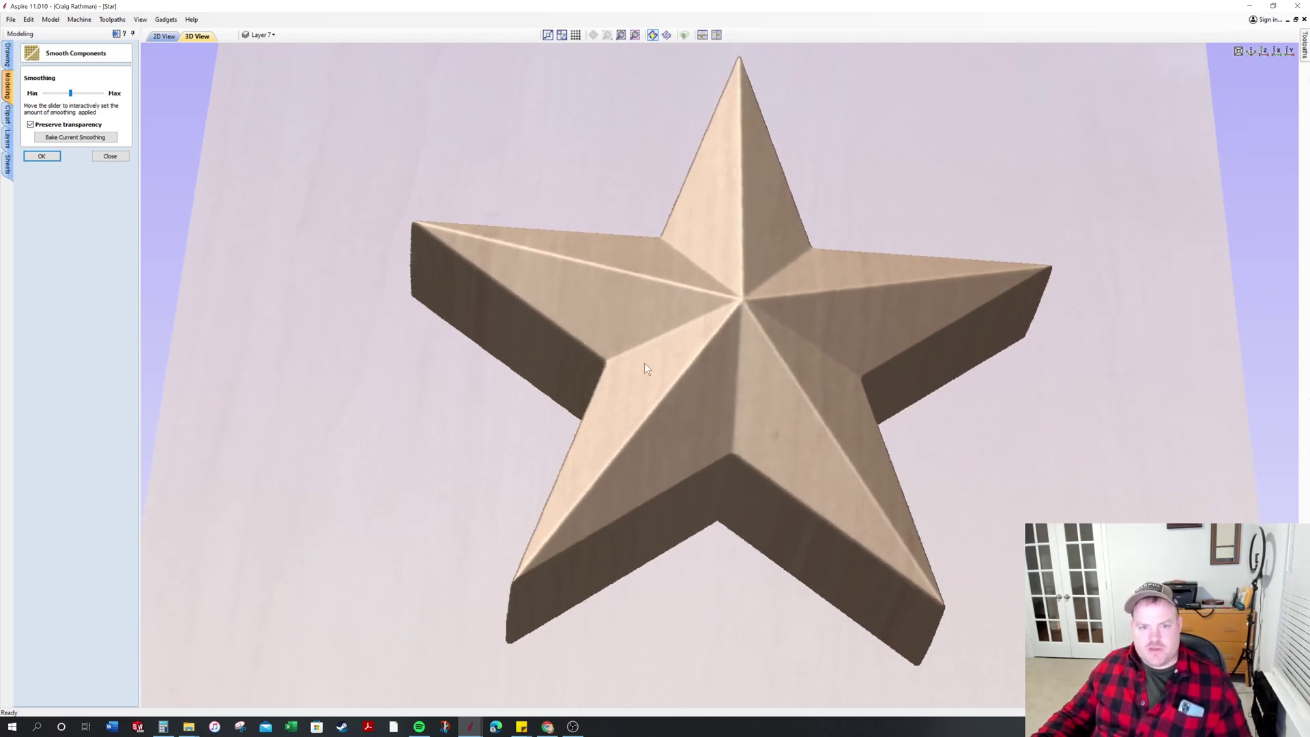
drag(643, 369, 602, 323)
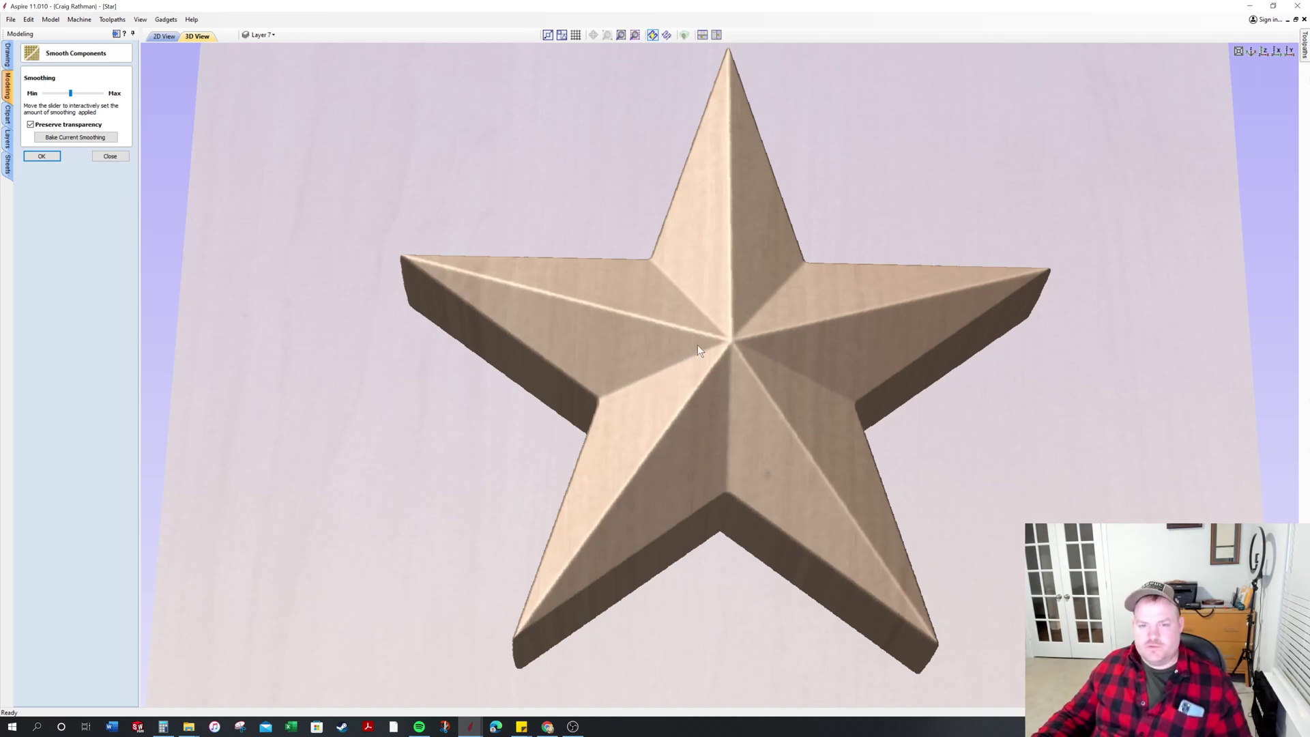
drag(782, 495, 733, 430)
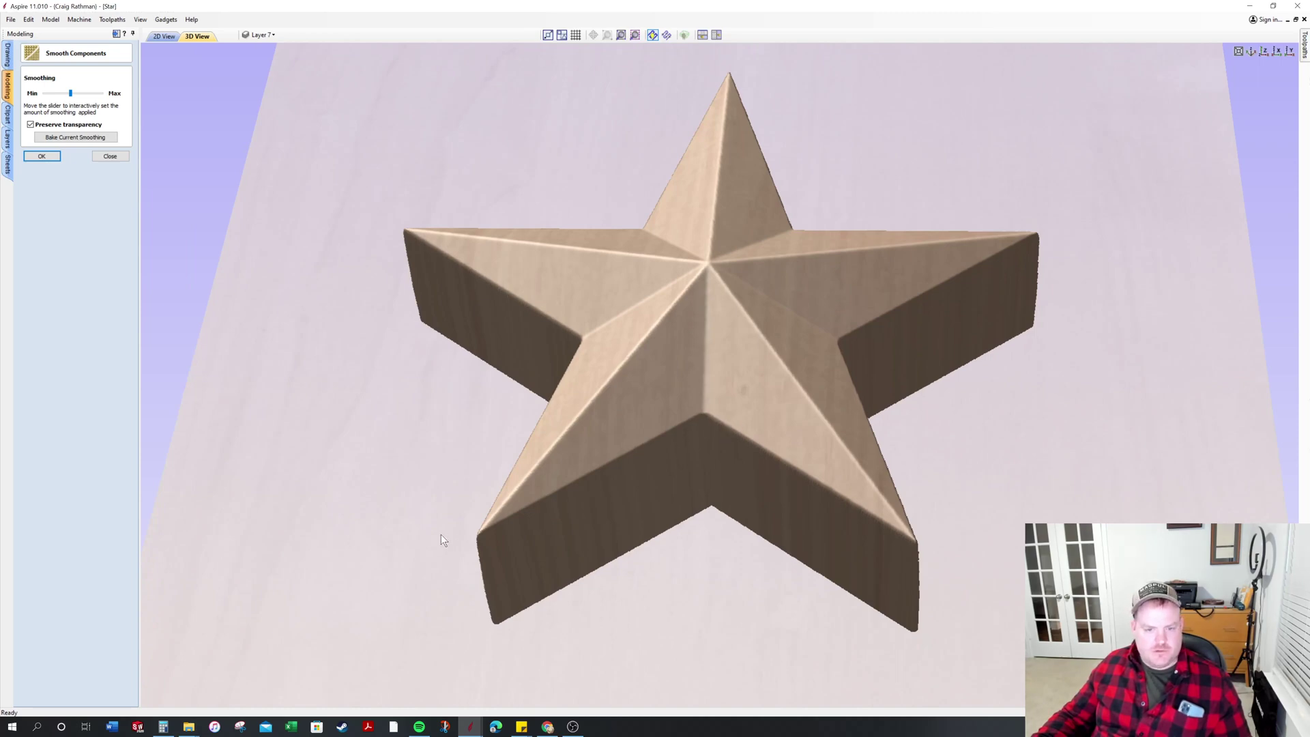
drag(70, 92, 101, 93)
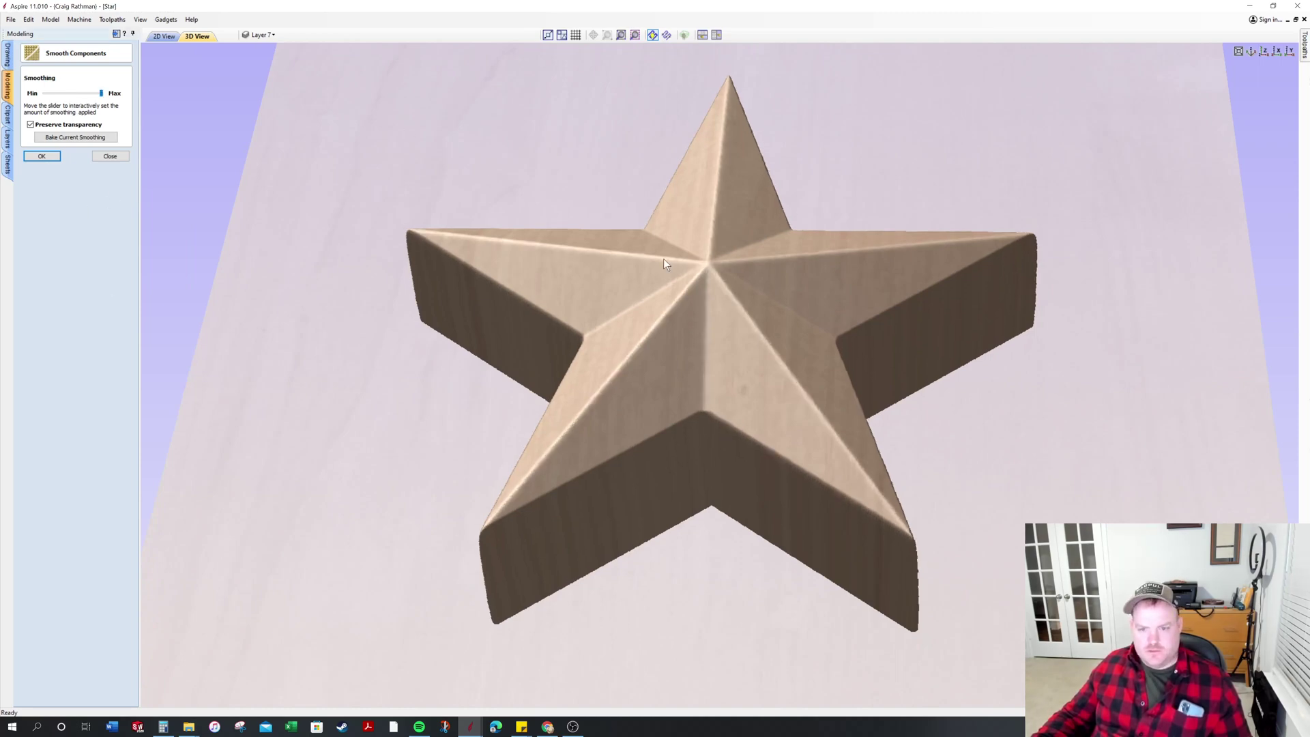
Compare the max-smoothed star with Preserve transparency turned off
click(1251, 53)
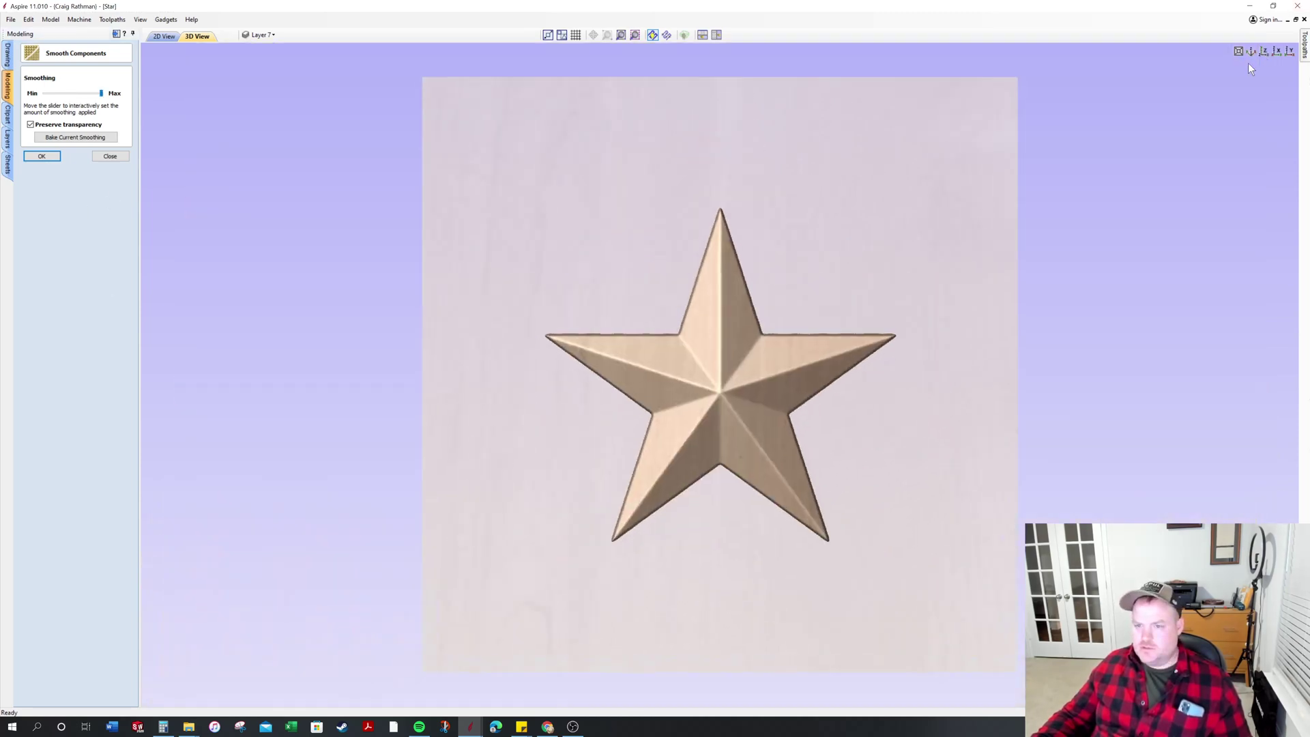
scroll(713, 381, up, 2)
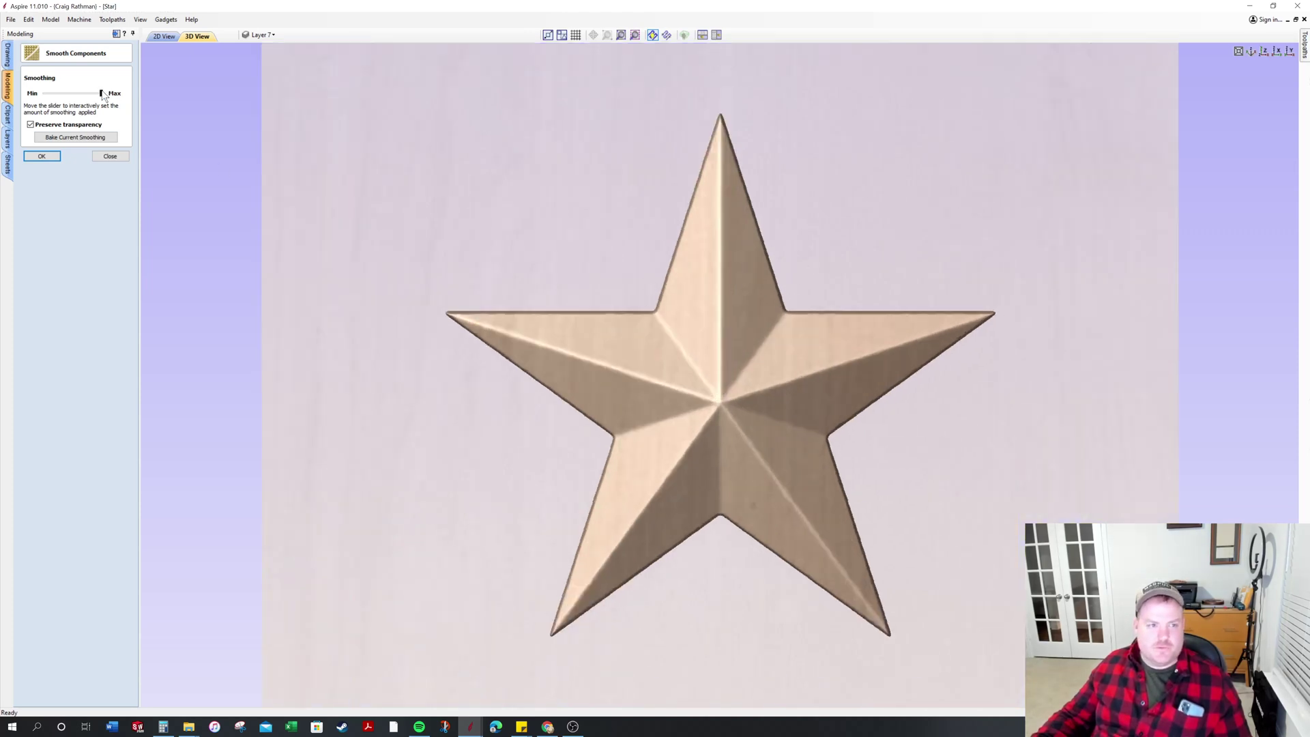
mouse_move(102, 92)
mouse_down()
mouse_move(5, 100)
mouse_move(102, 93)
mouse_up()
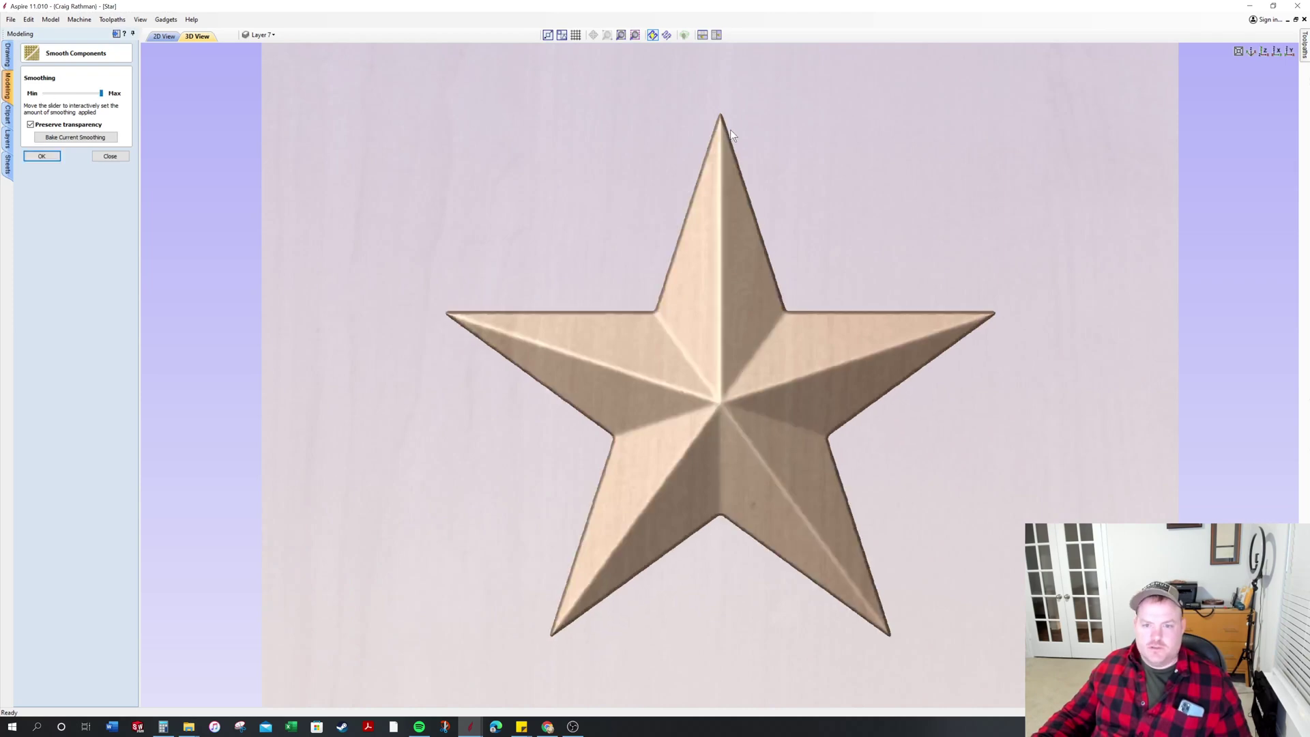
click(30, 124)
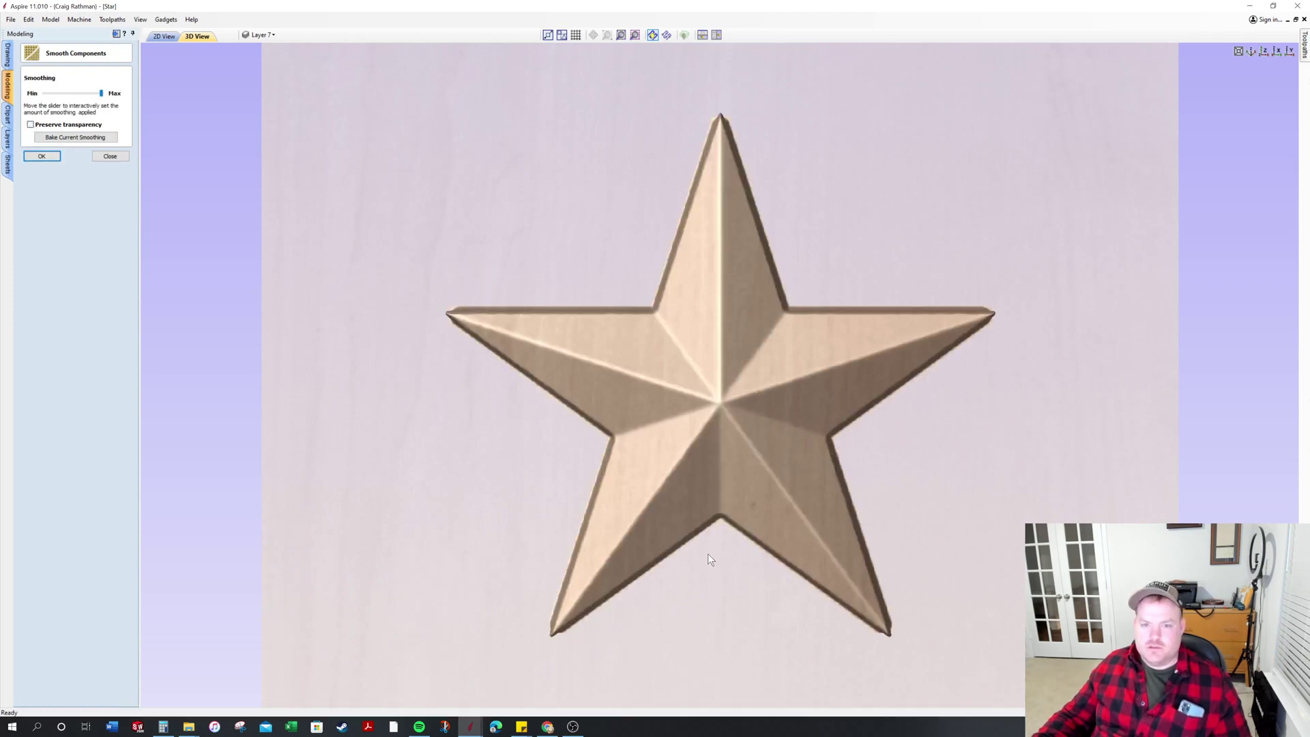
drag(703, 567, 714, 601)
scroll(714, 601, up, 5)
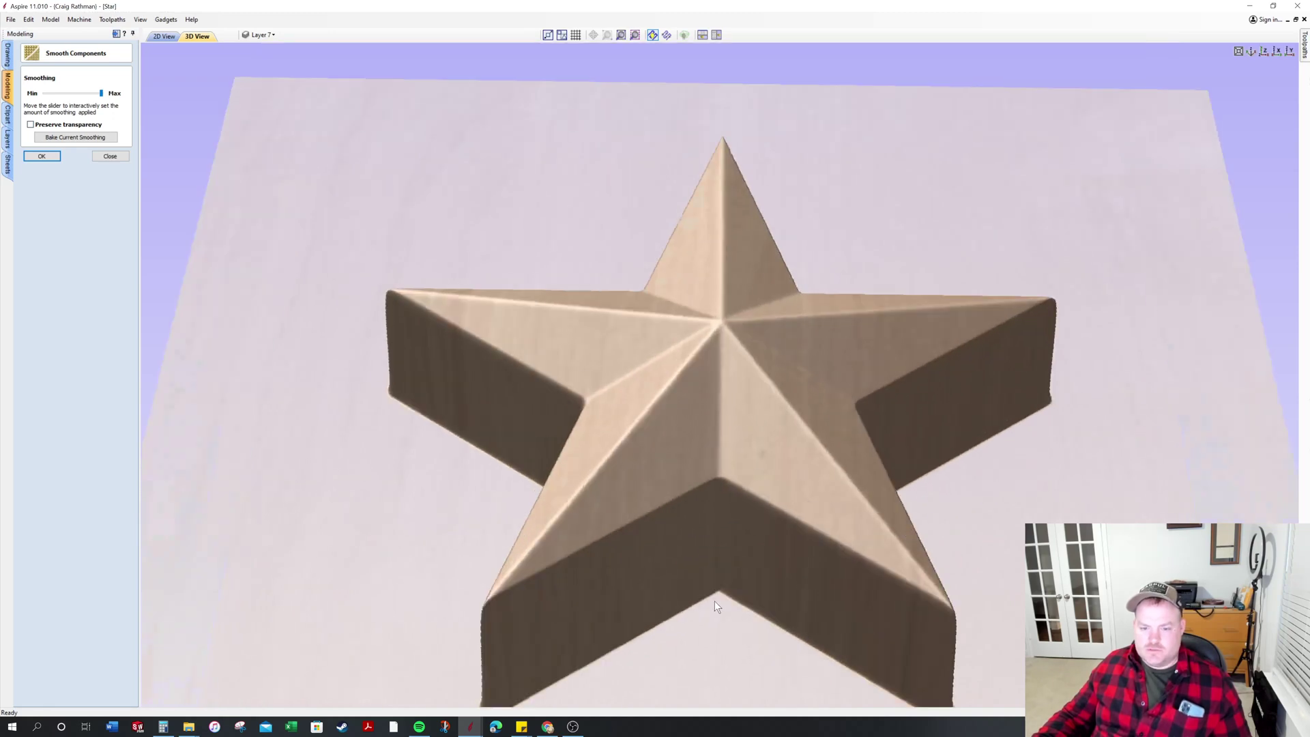
drag(720, 552, 527, 454)
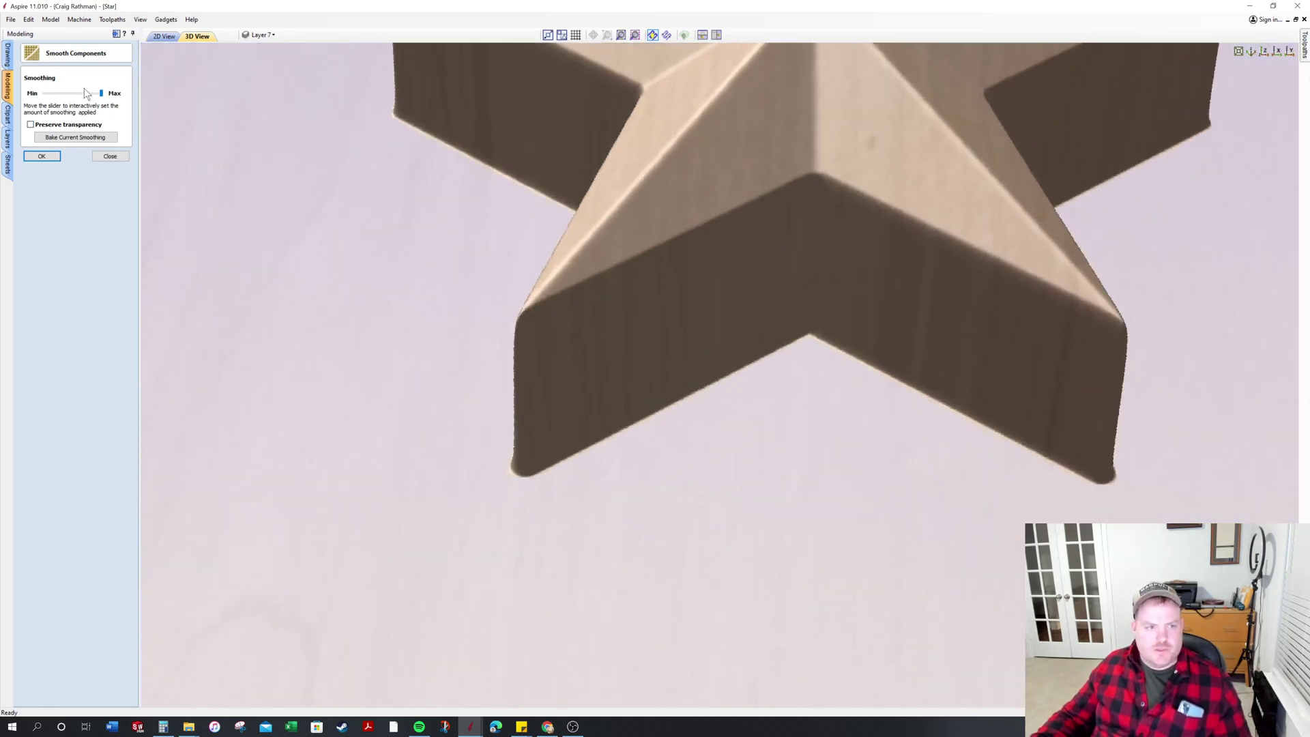
Re-tick Preserve transparency and accept, adding a Smoothed Model - 100% component to Level 2
click(30, 125)
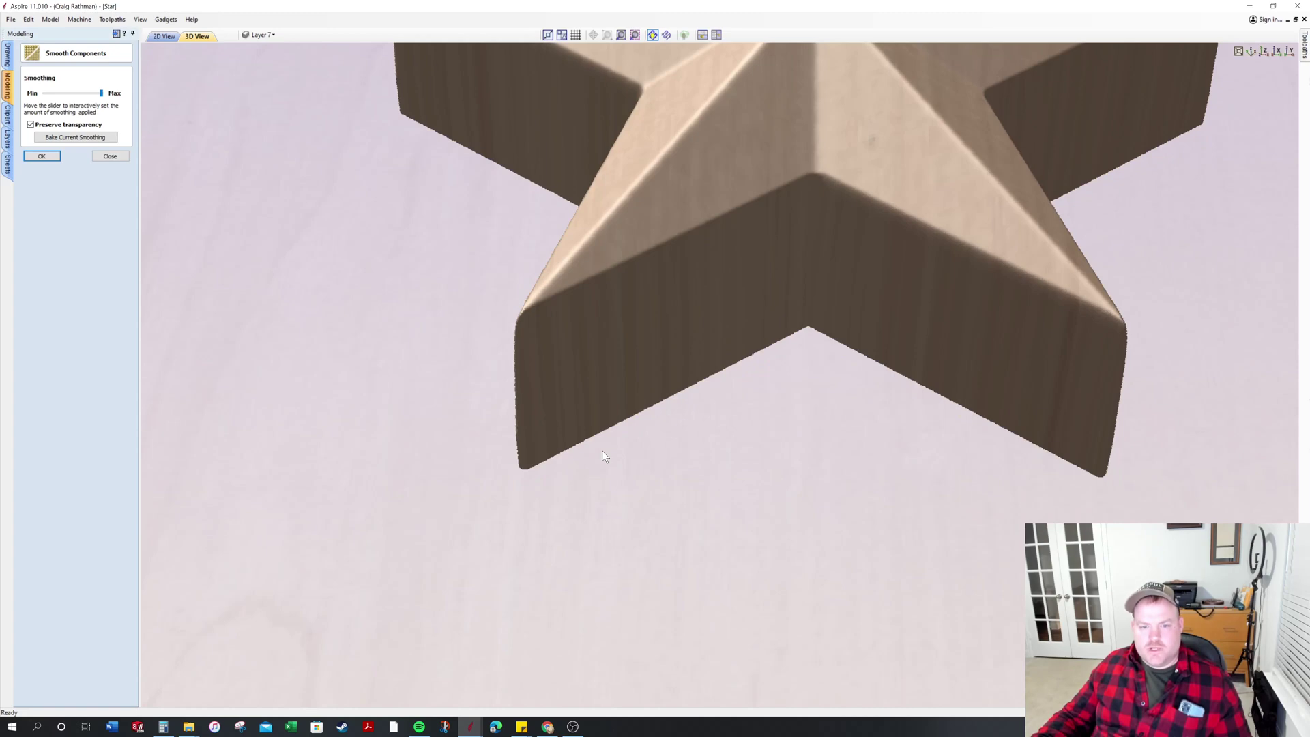
scroll(602, 451, up, 6)
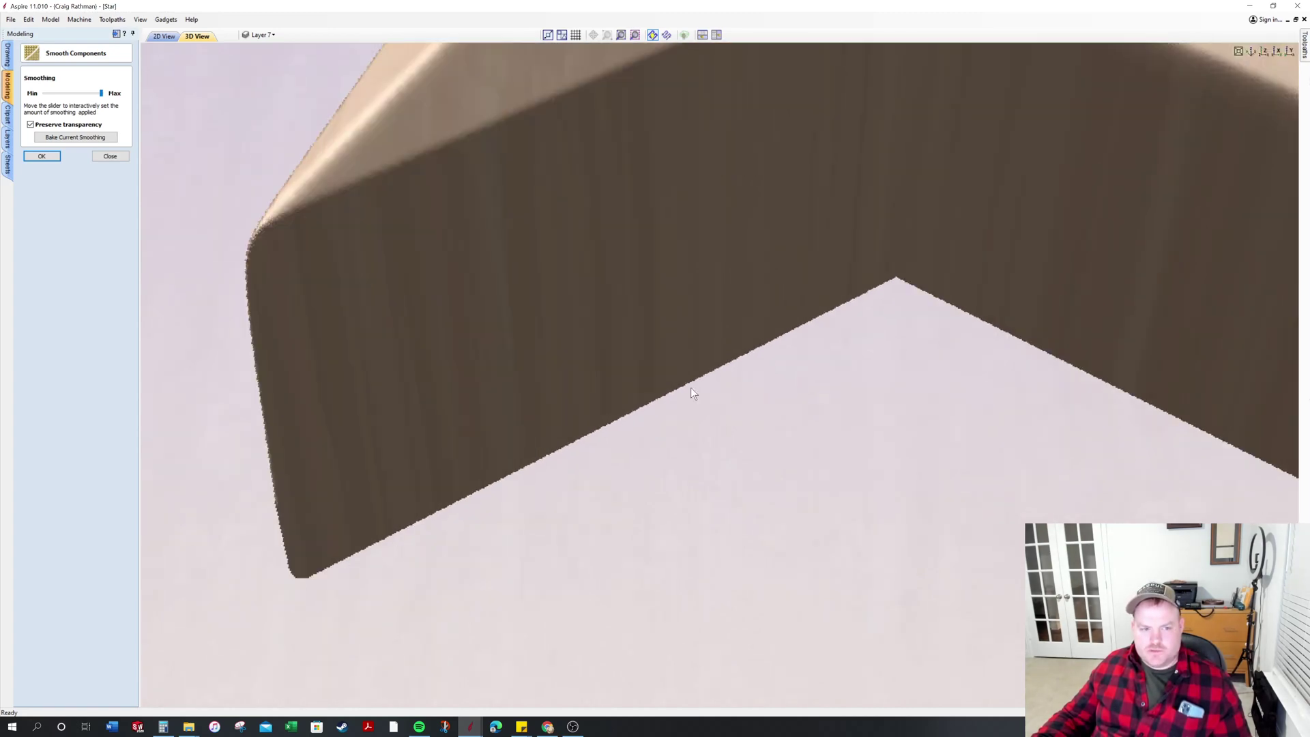
scroll(695, 455, down, 6)
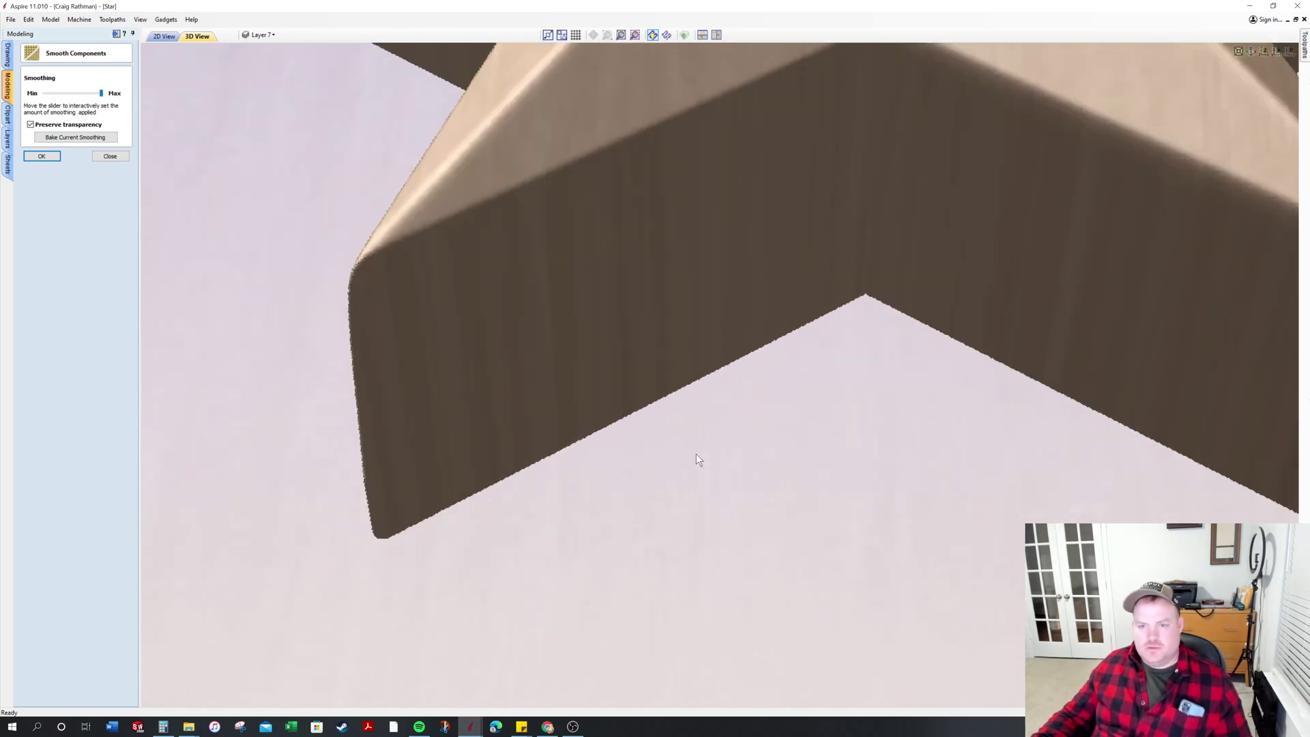
scroll(818, 456, down, 4)
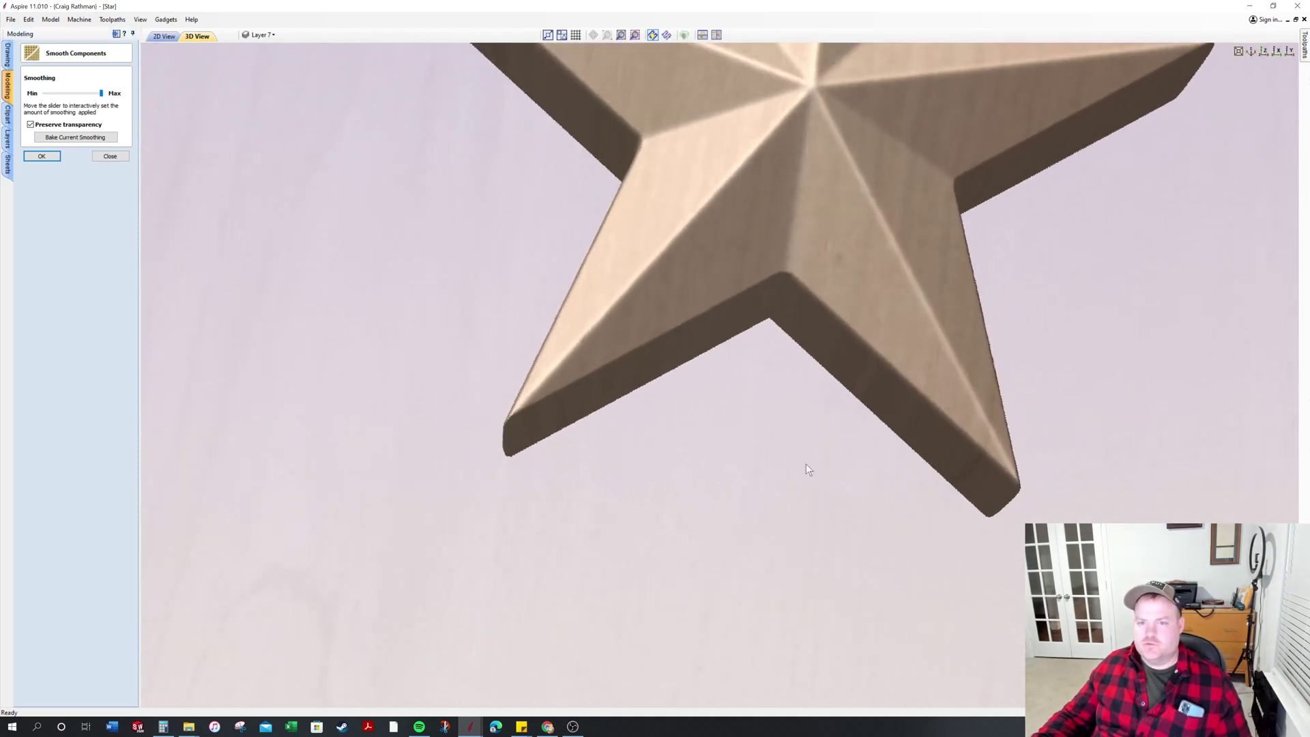
drag(785, 280, 715, 283)
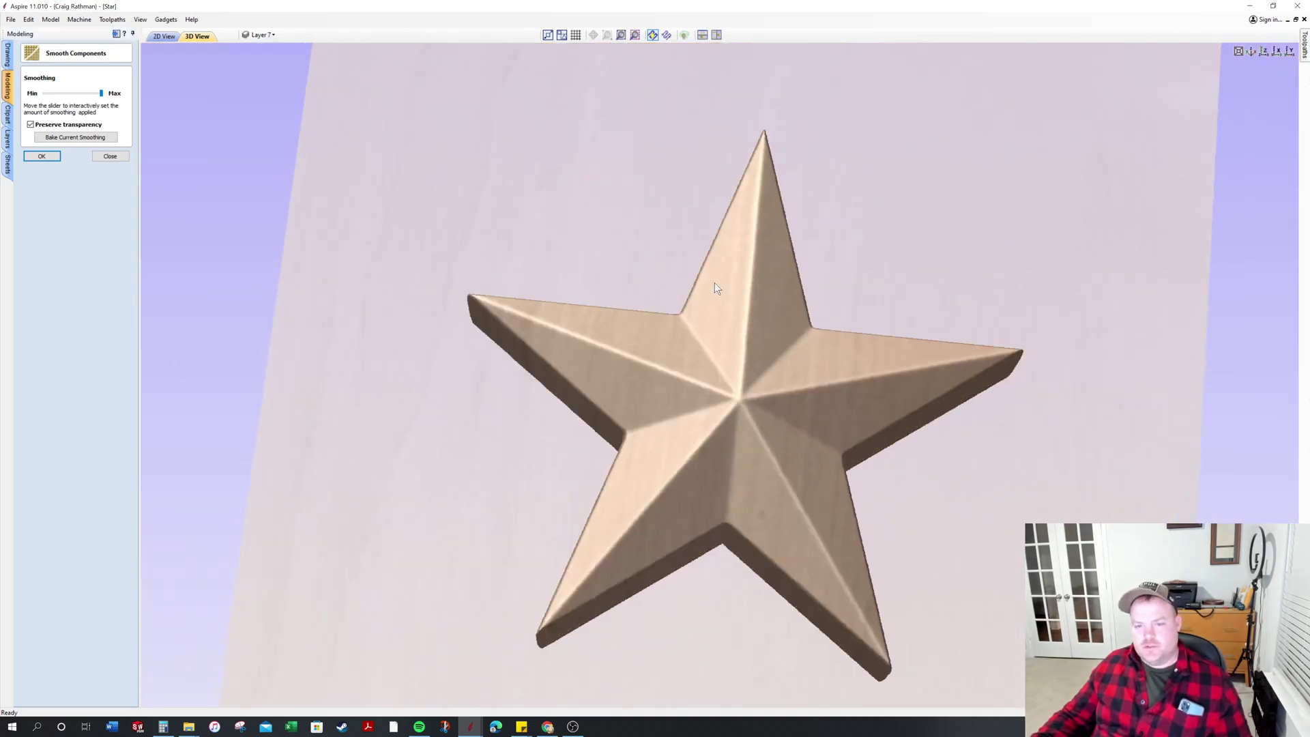
click(45, 156)
scroll(710, 378, down, 2)
drag(710, 378, 826, 374)
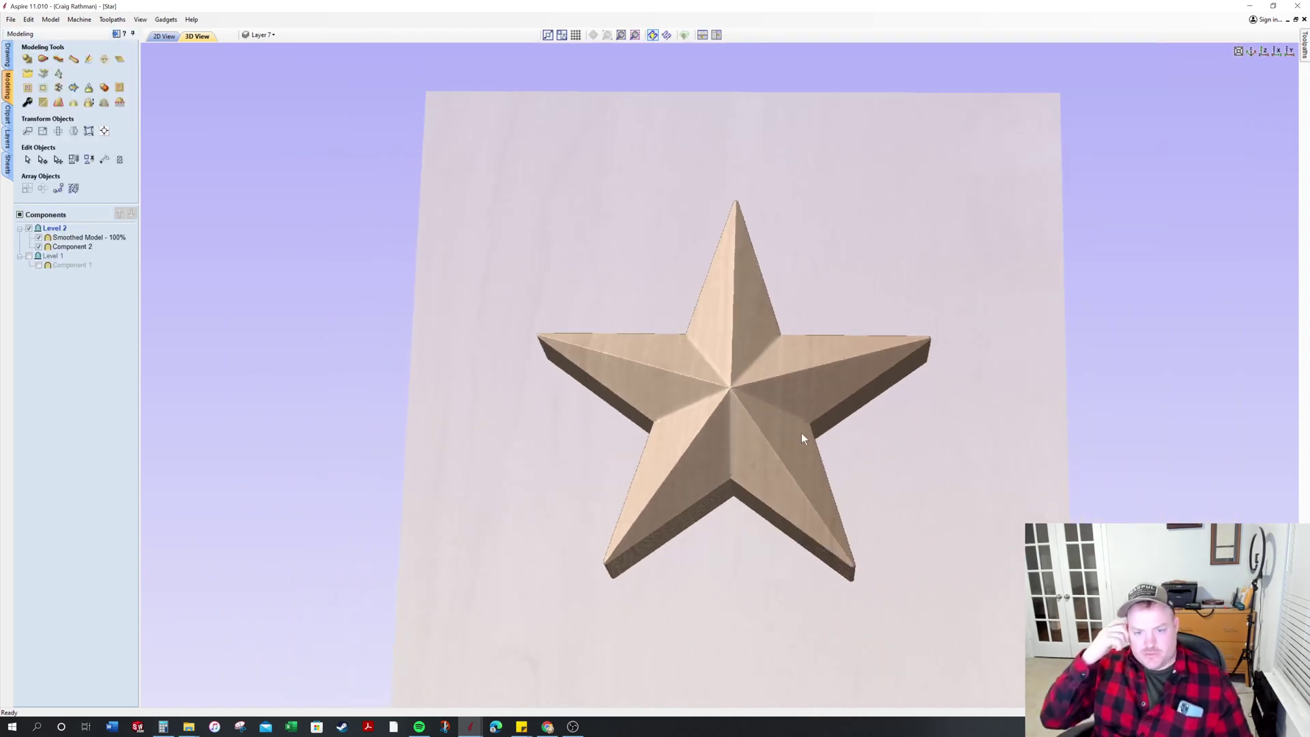